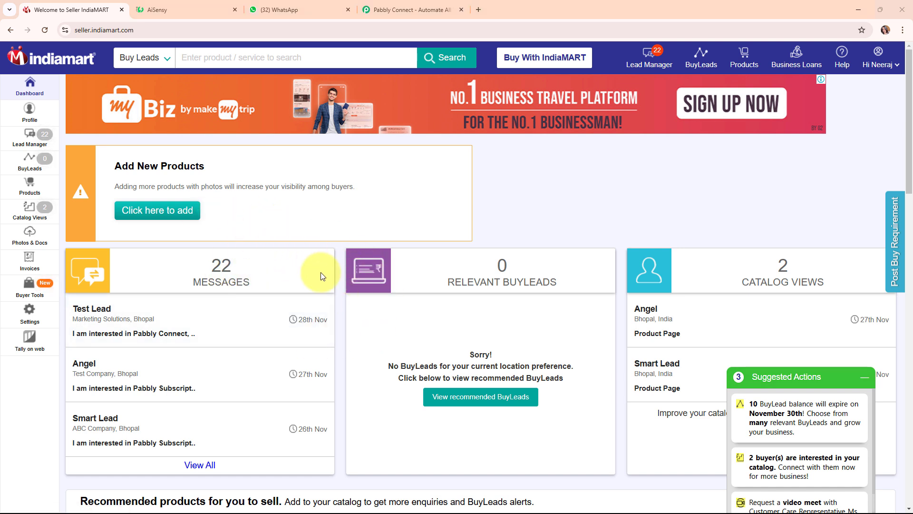
Review AiSensy's earlier IndiaMART greeting in WhatsApp, then bring up AiSensy's Template Messages page.
click(305, 10)
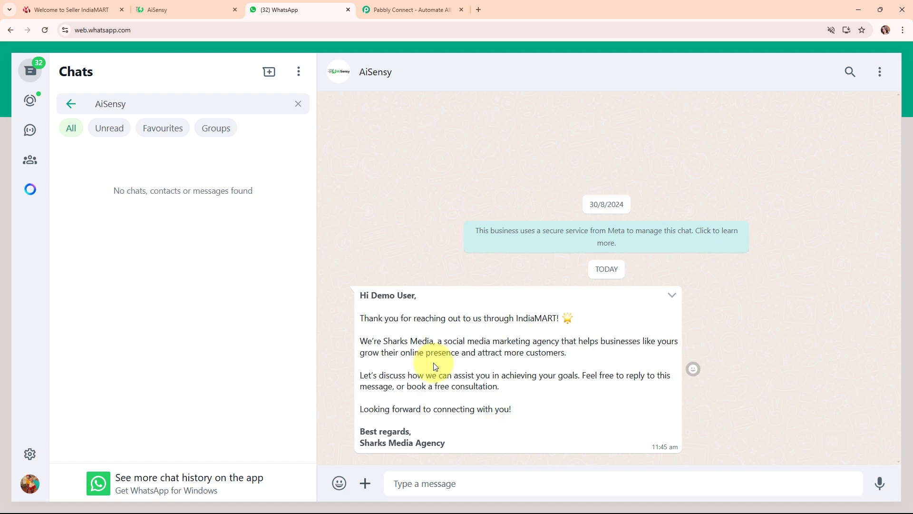
click(108, 4)
click(183, 5)
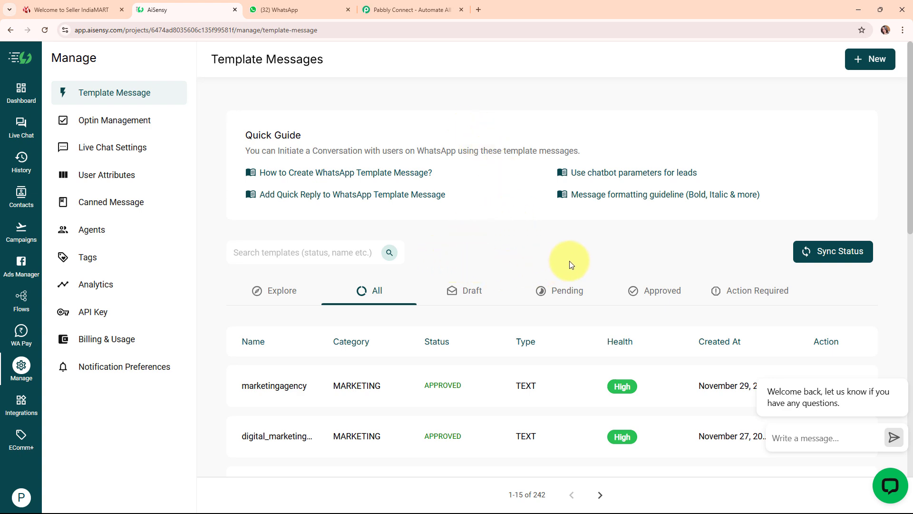
Switch to the Incognito window with the IndiaMART enquiry for Pabbly Subscription Billing.
key(alt+Tab)
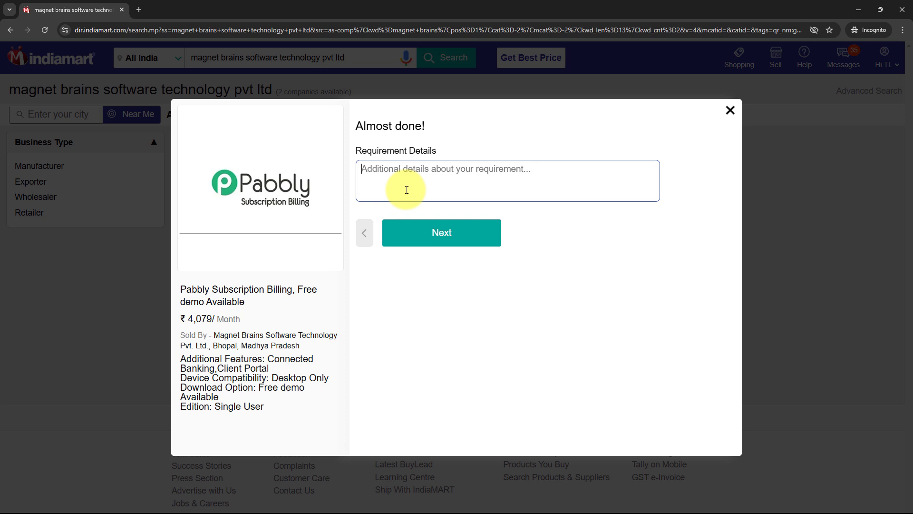
Paste the social media marketing agency requirement into the IndiaMART enquiry and submit it.
key(ctrl+v)
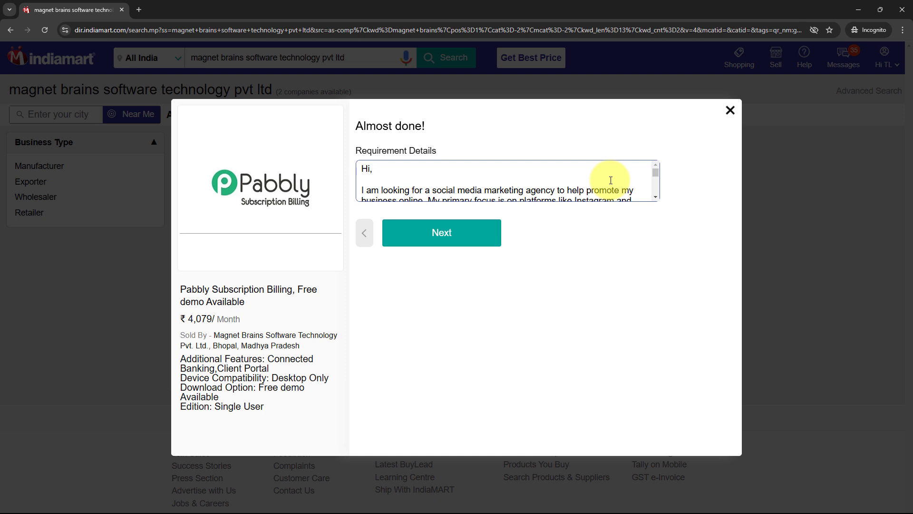
scroll(611, 180, down, 3)
scroll(610, 181, up, 3)
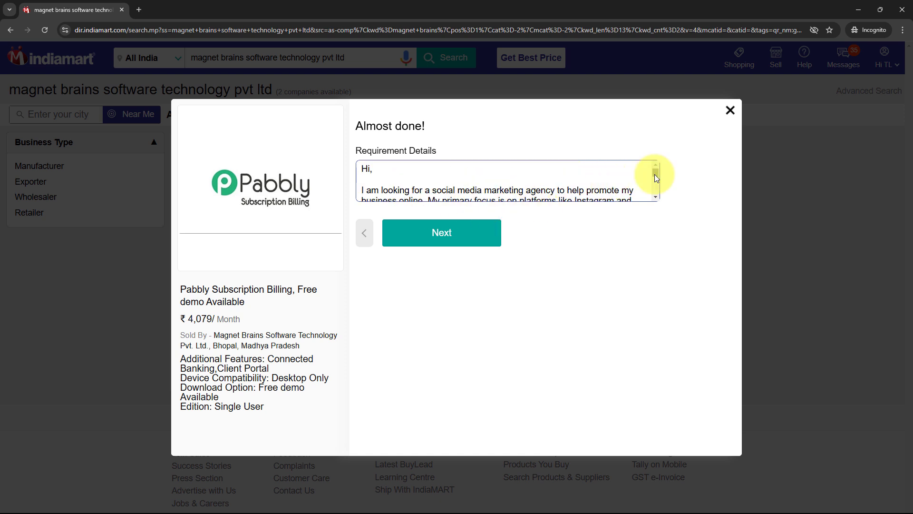
drag(656, 175, 658, 182)
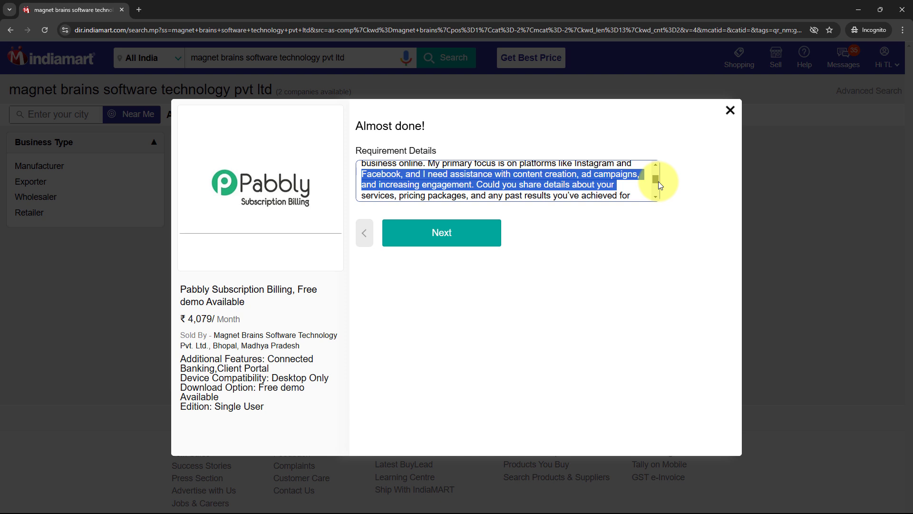
drag(658, 181, 663, 195)
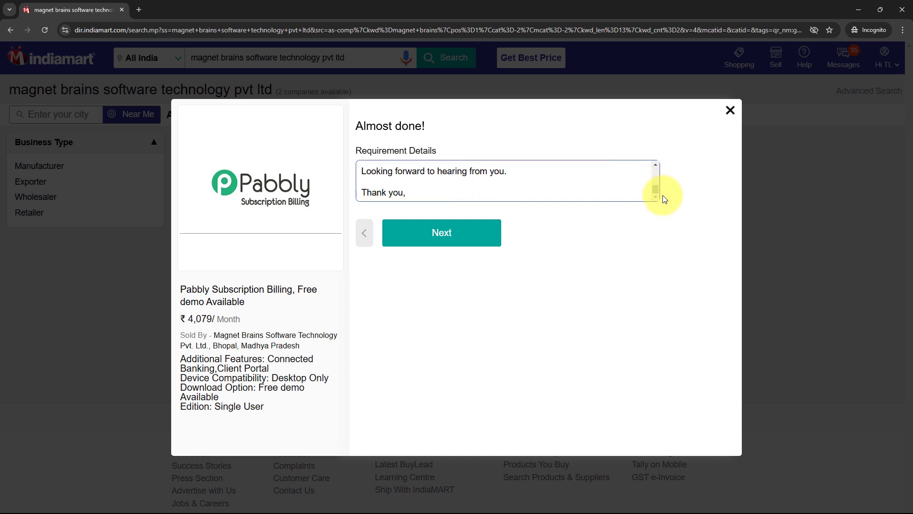
click(452, 242)
click(452, 239)
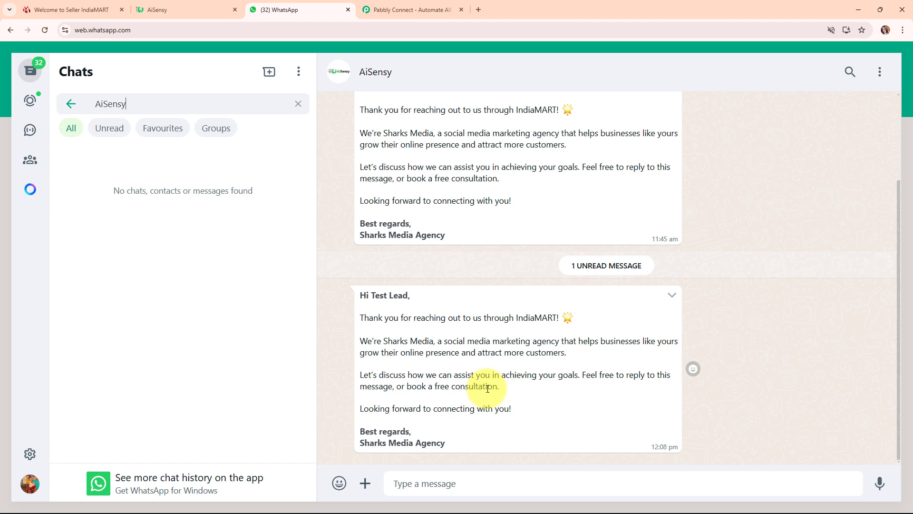
Move past the IndiaMART and AiSensy tabs to the Pabbly Connect homepage.
click(67, 9)
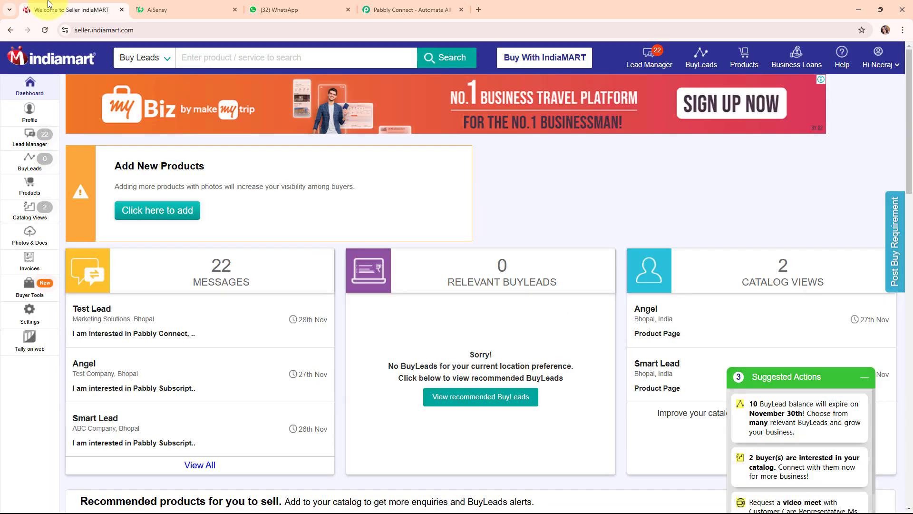
click(215, 6)
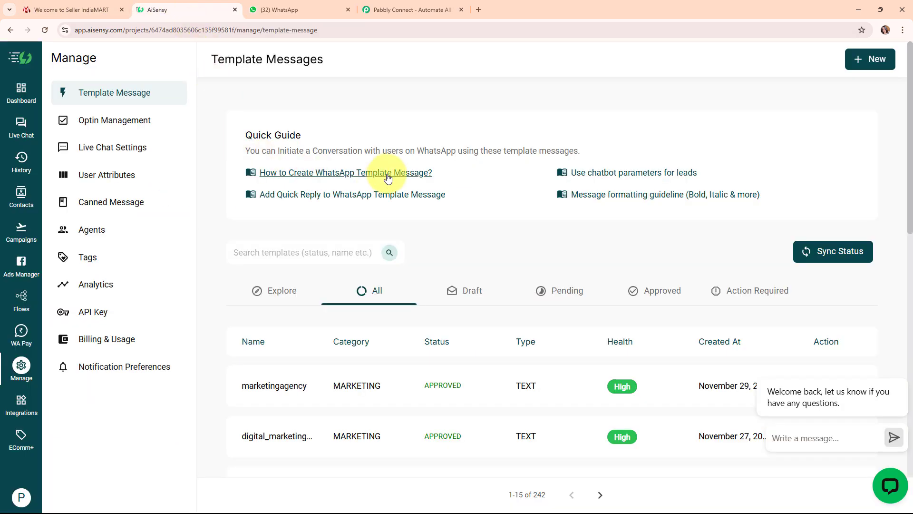
click(406, 4)
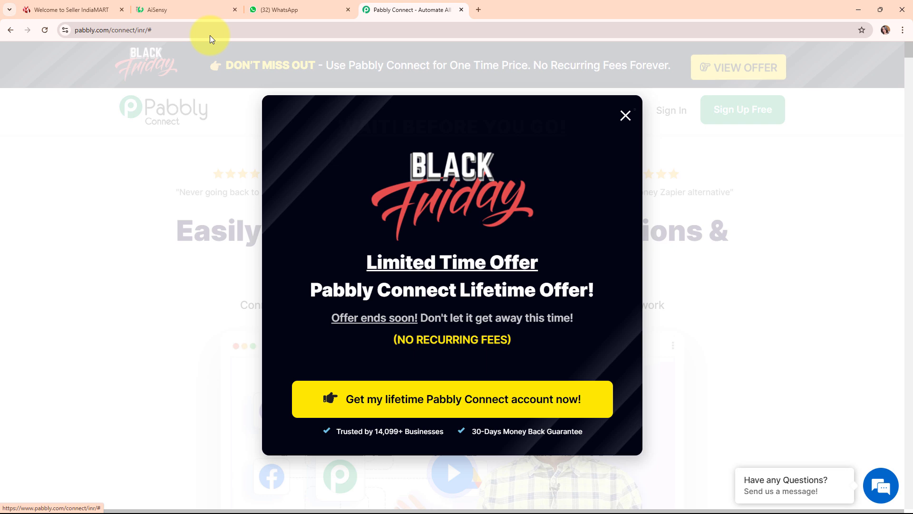
Dismiss the Black Friday popup, sign in, and launch Pabbly Connect from the apps list.
click(209, 35)
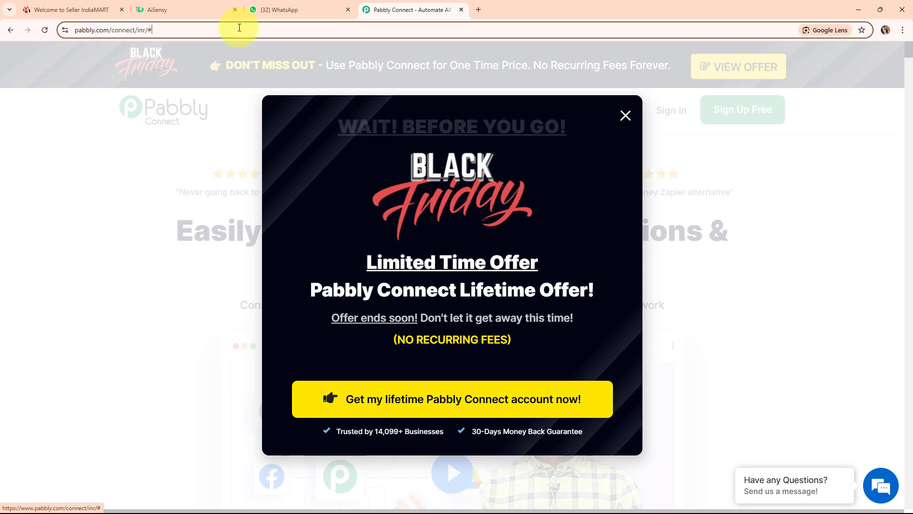
click(625, 115)
mouse_move(623, 119)
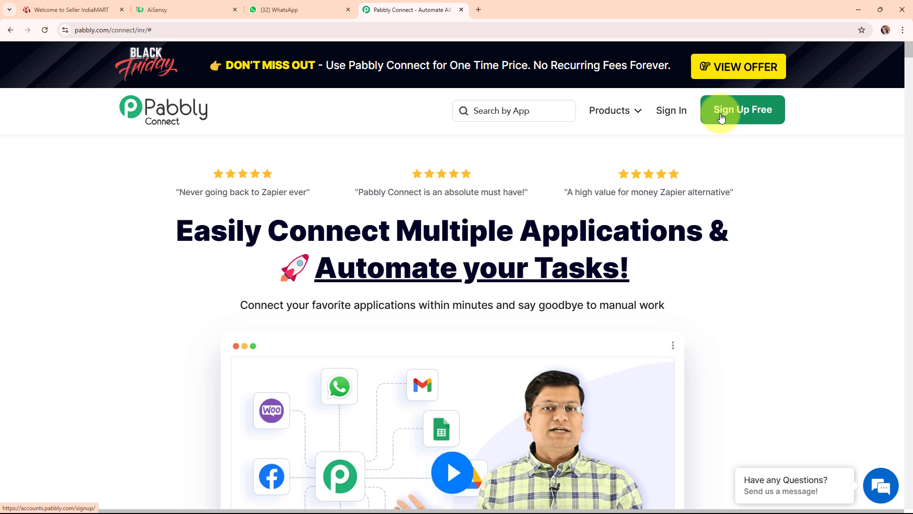
click(670, 111)
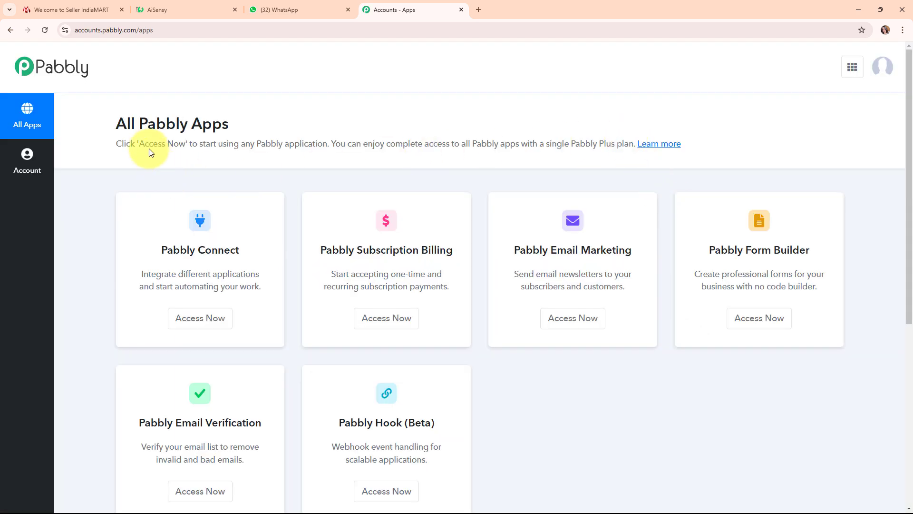
drag(119, 122, 271, 126)
click(278, 117)
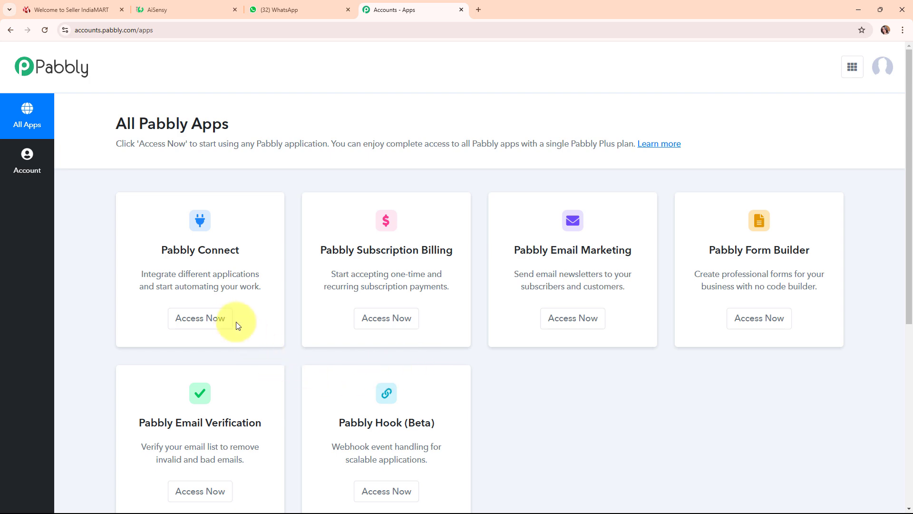
click(214, 322)
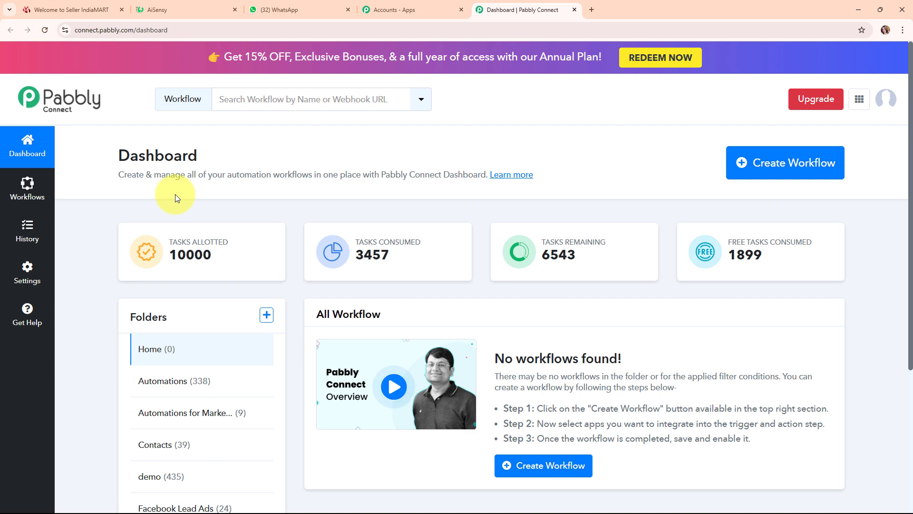
Start a new workflow, paste its WhatsApp-for-IndiaMART-leads name, and choose the Automations folder.
click(753, 164)
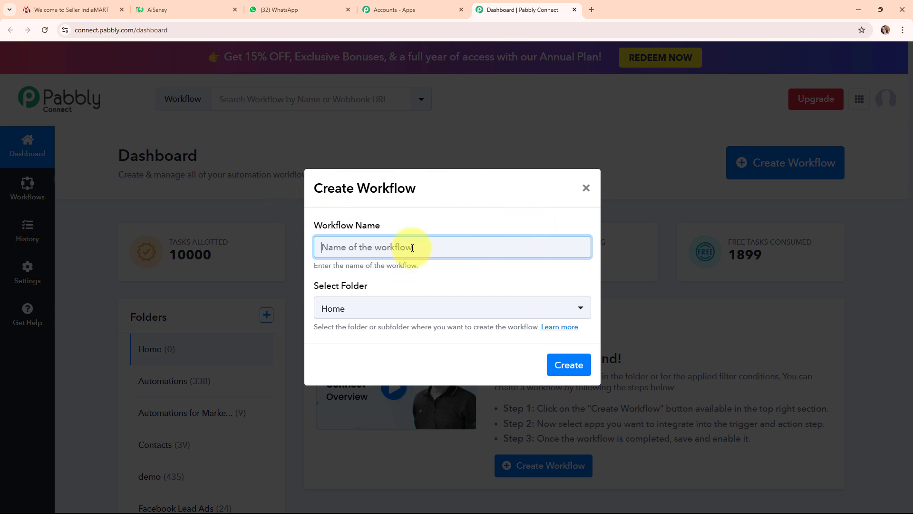
text(IndiaMART Leads / Enquiries for Social Media Marketing Agency)
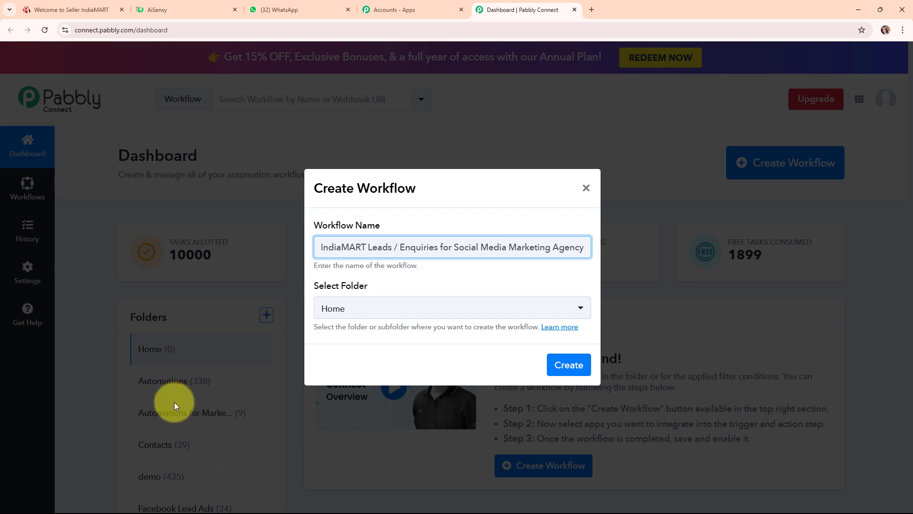
click(405, 309)
click(405, 309)
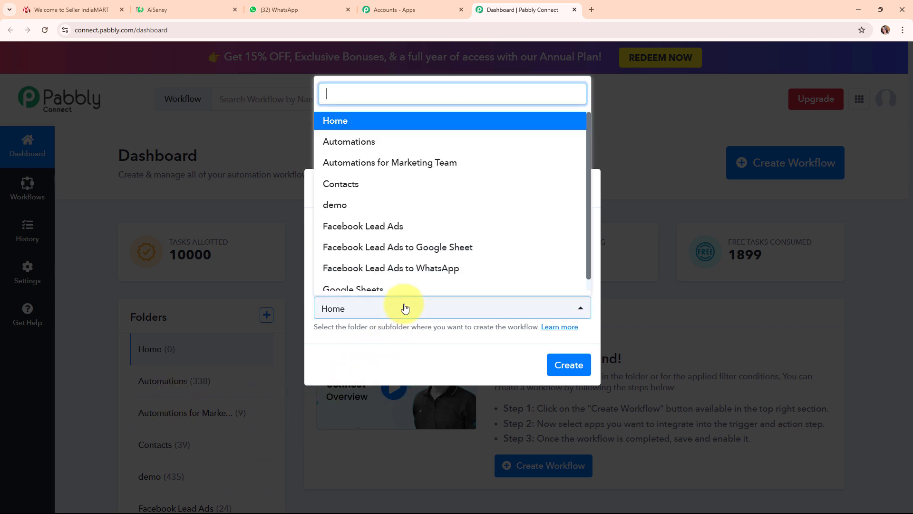
click(394, 139)
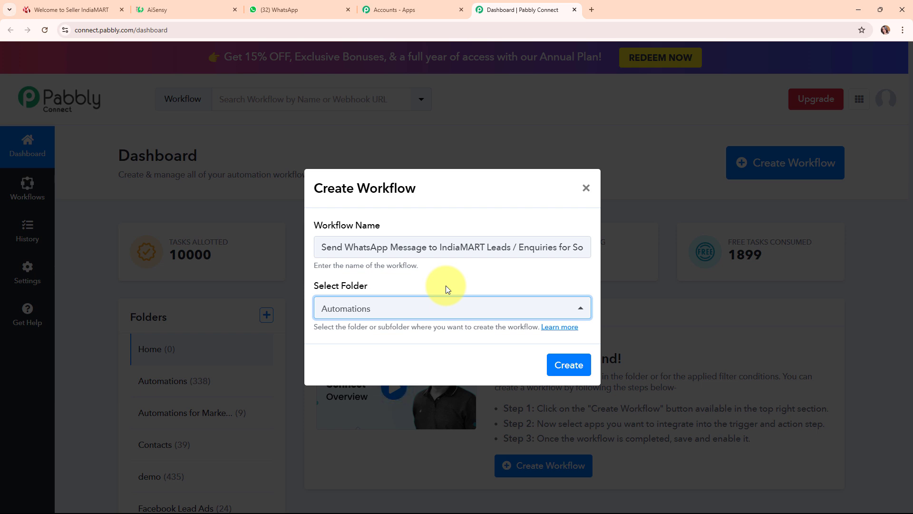
Skim the folders help article, return, and create the workflow.
click(561, 327)
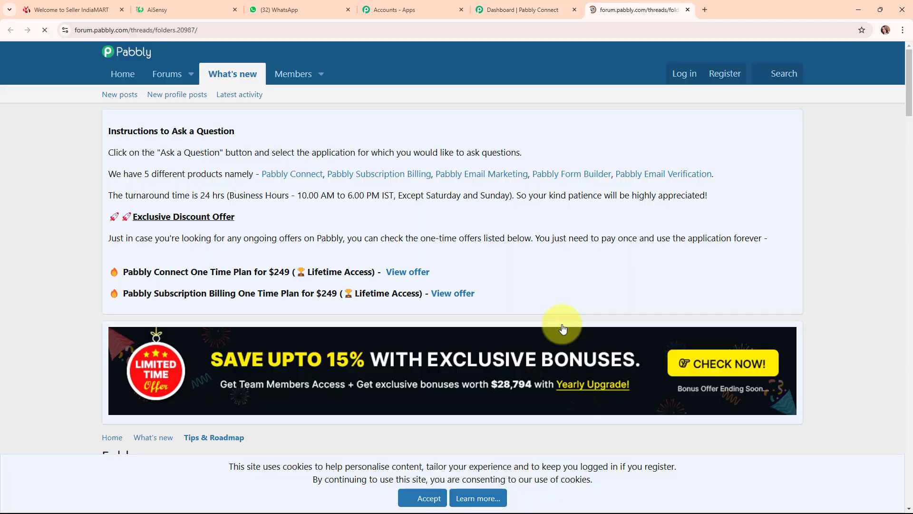
scroll(557, 319, down, 6)
scroll(558, 319, down, 2)
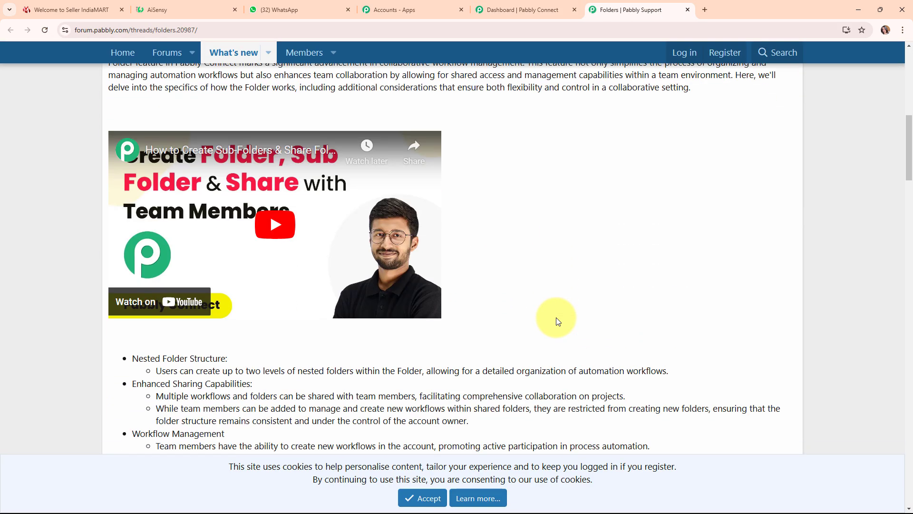
scroll(557, 319, up, 3)
scroll(558, 319, up, 7)
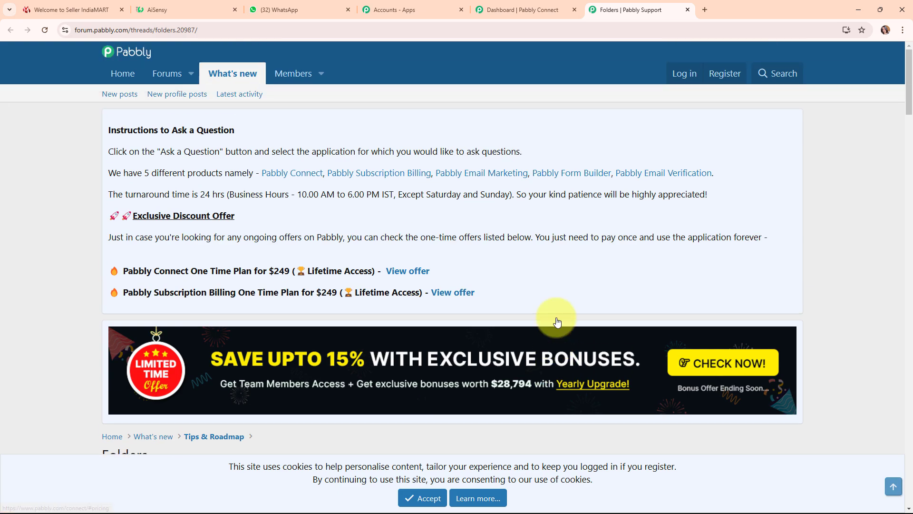
scroll(557, 322, down, 7)
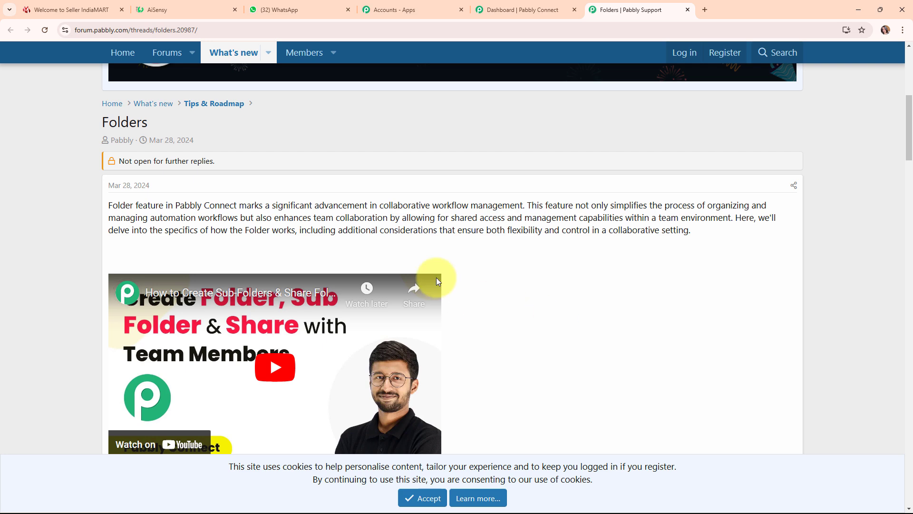
click(688, 10)
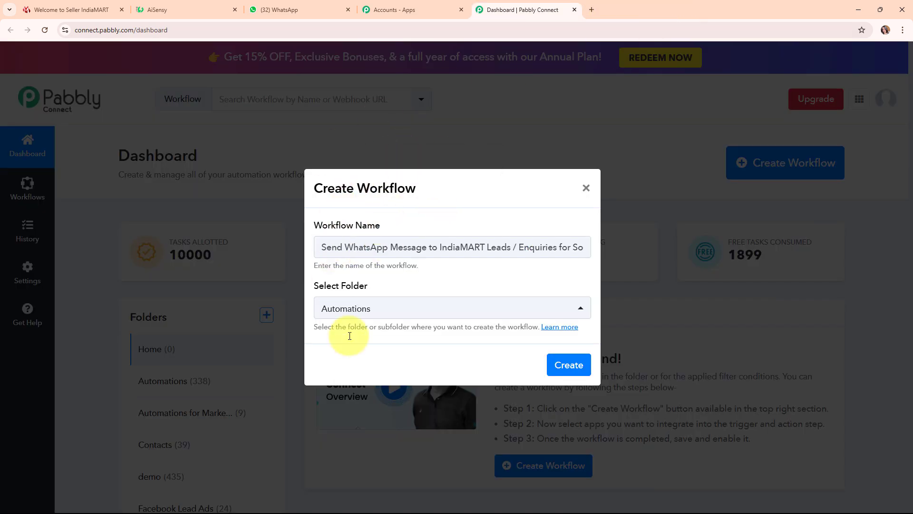
click(569, 361)
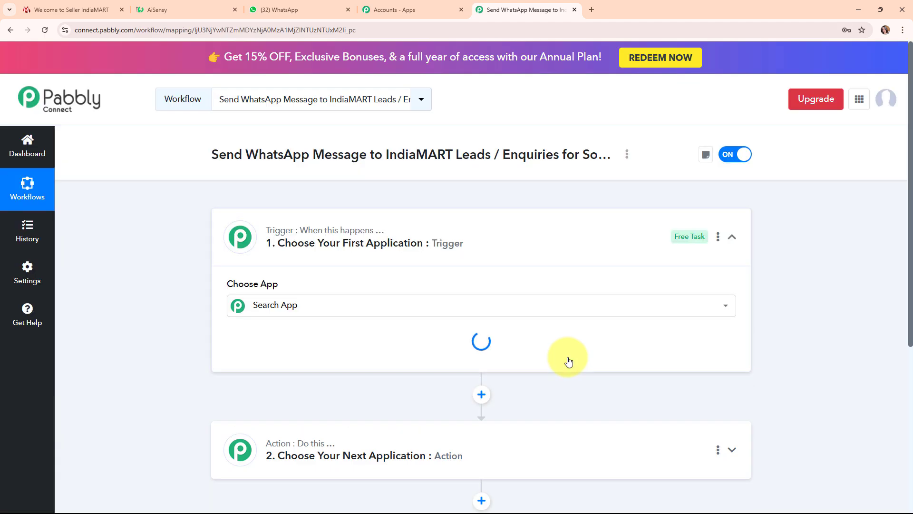
Search 'India' in the trigger step and pick IndiaMART as the trigger app.
click(741, 237)
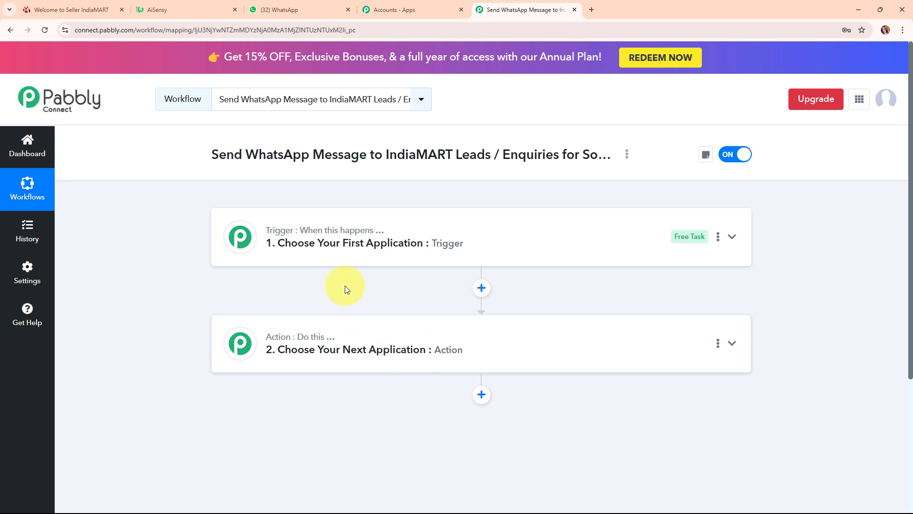
click(731, 243)
click(360, 304)
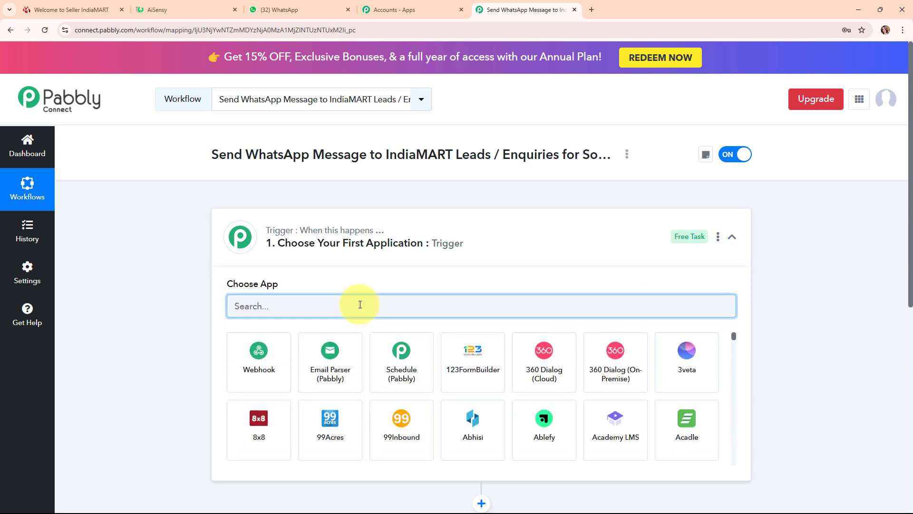
text(India)
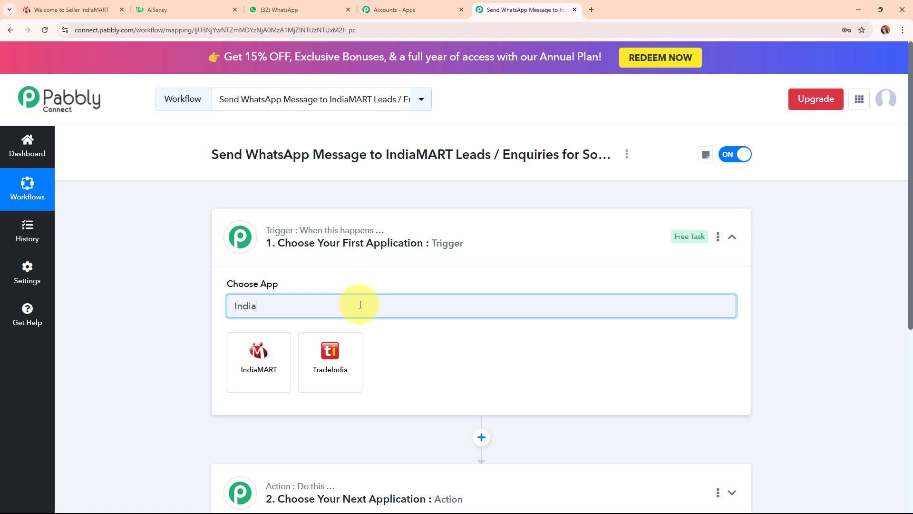
click(229, 371)
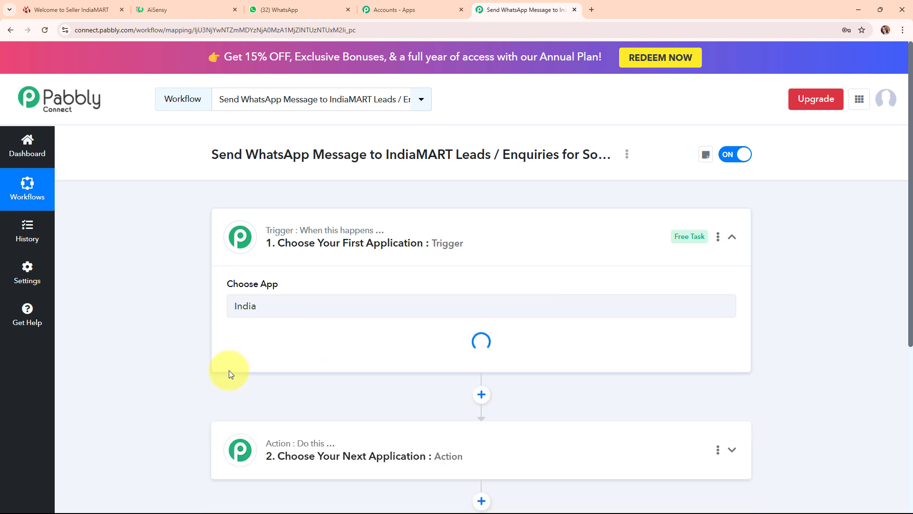
click(259, 354)
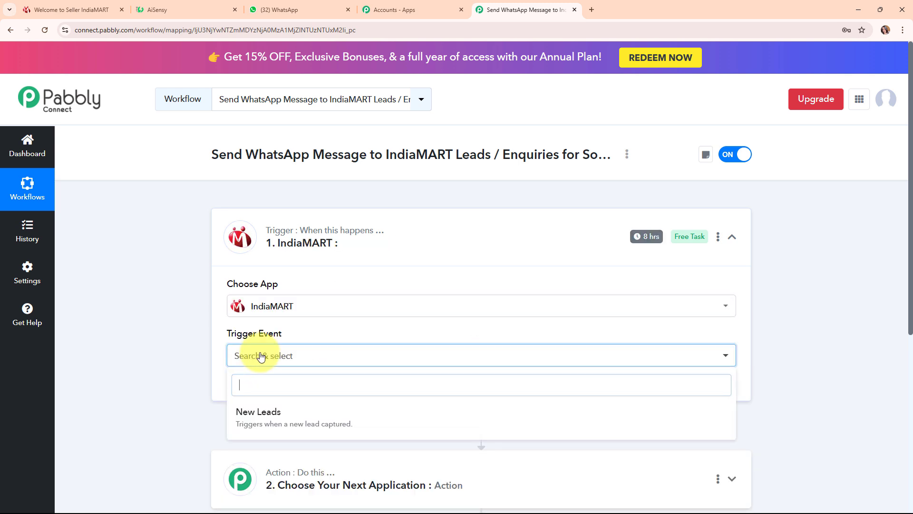
Set the trigger event to New Leads, start capturing the webhook response, and copy the webhook URL.
click(290, 430)
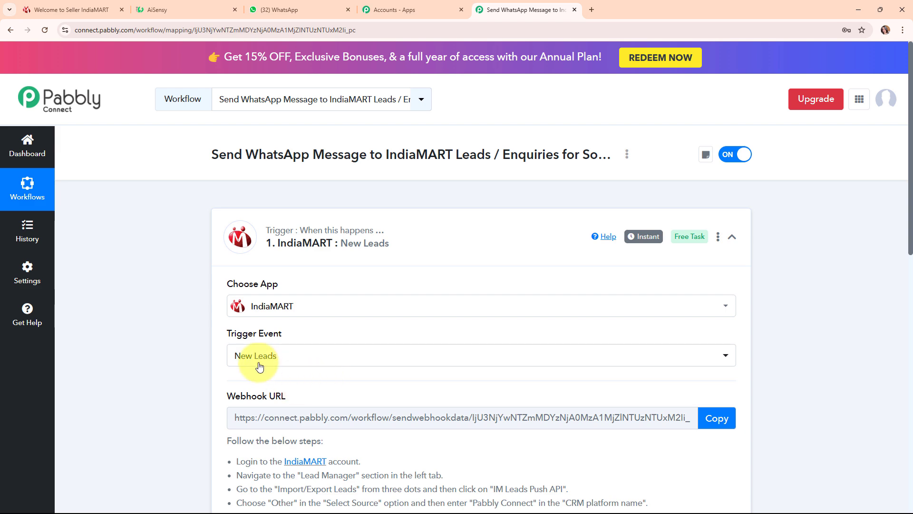
scroll(371, 386, down, 4)
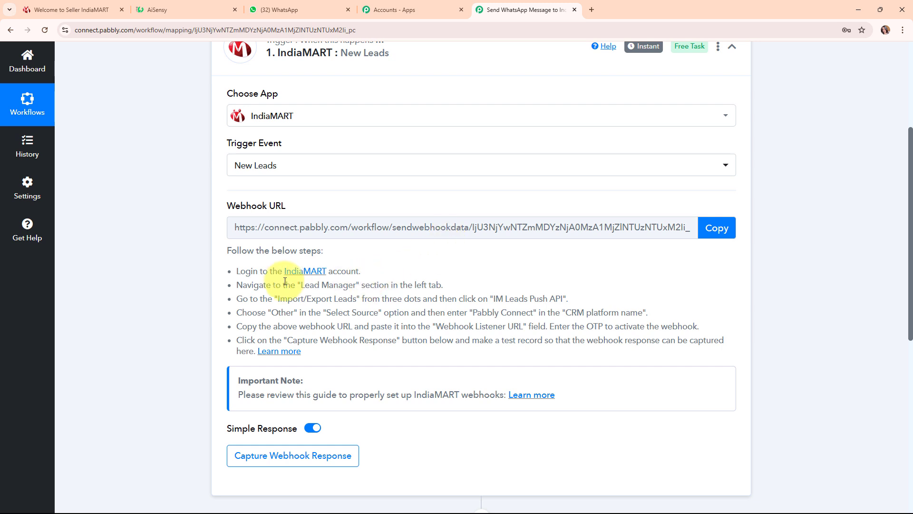
drag(231, 265, 366, 357)
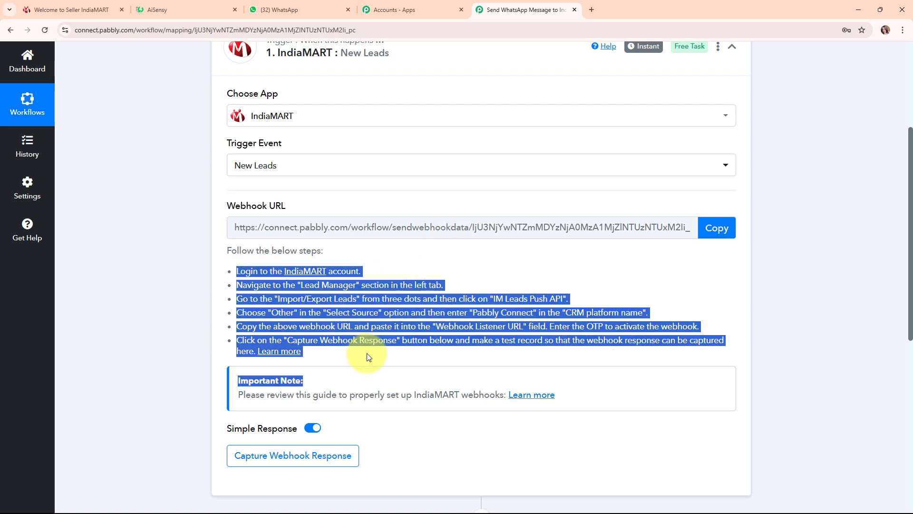
click(371, 356)
click(716, 228)
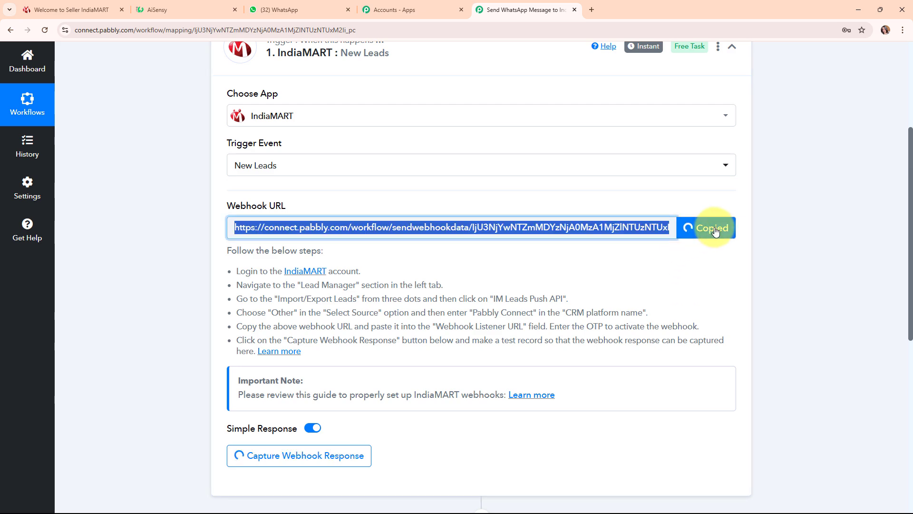
click(77, 14)
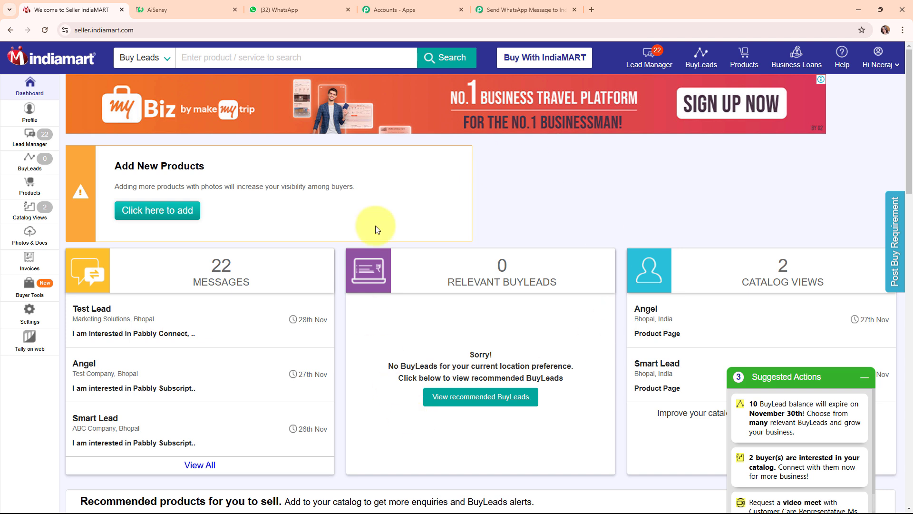
Go from IndiaMART's Lead Manager via Import / Export Leads to Push API and open Select Source.
click(26, 141)
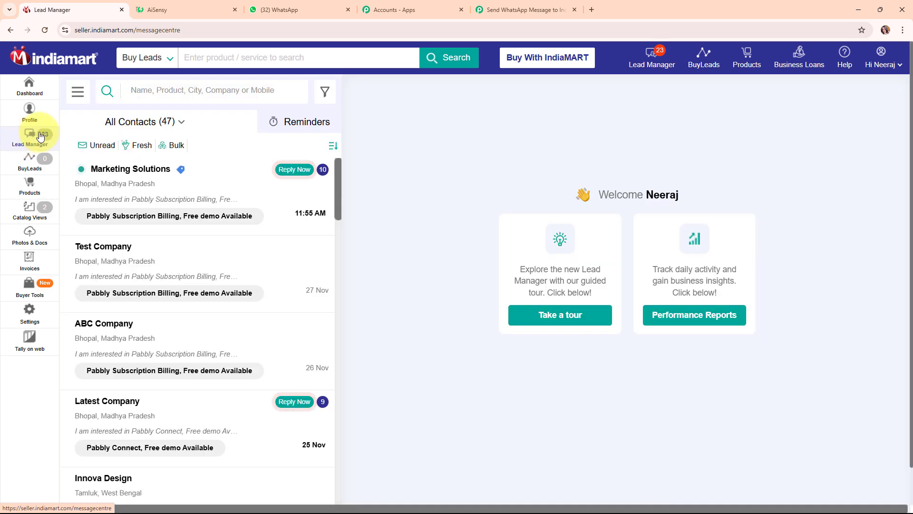
click(77, 92)
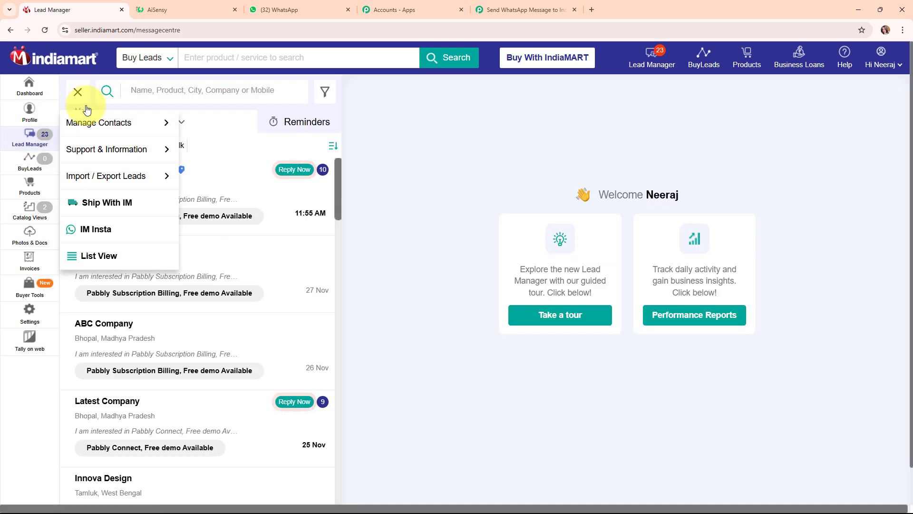
mouse_move(105, 183)
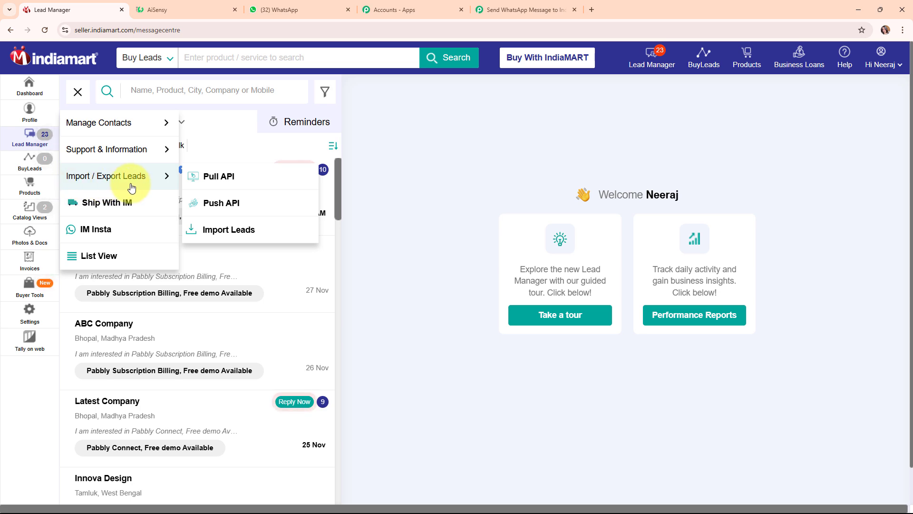
click(245, 205)
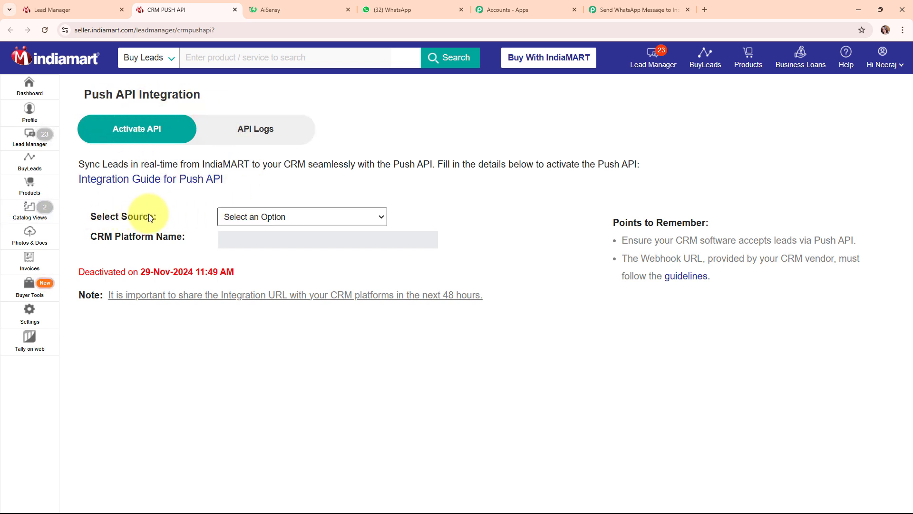
click(382, 218)
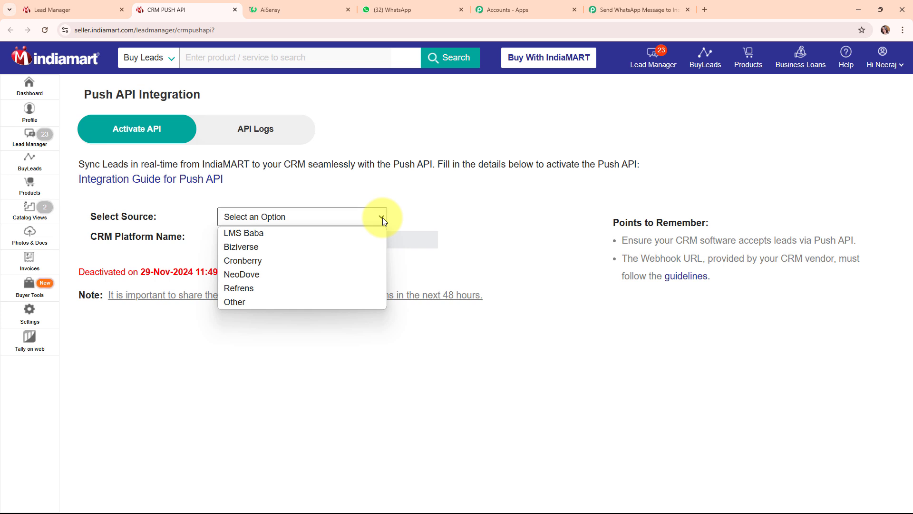
Save IndiaMART Push API details: source Other, name 'Pabby Connect', and the pasted Pabbly webhook URL.
click(361, 299)
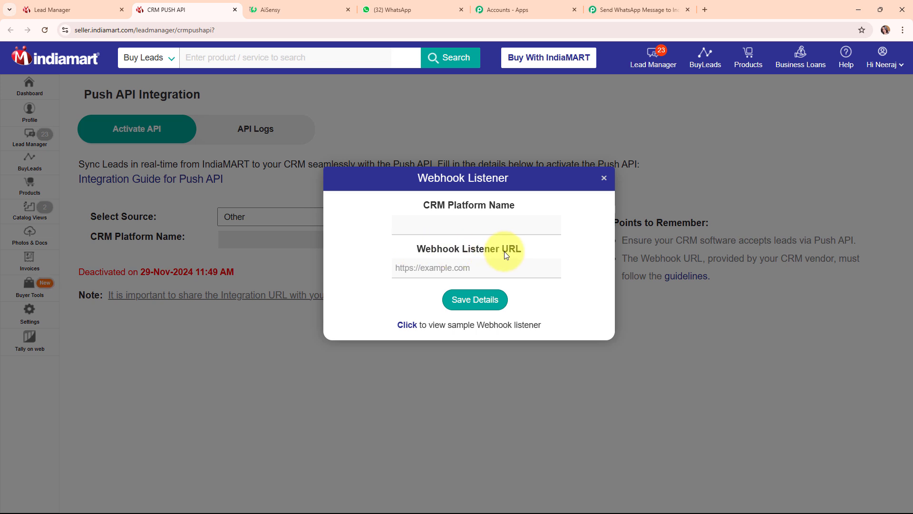
click(437, 226)
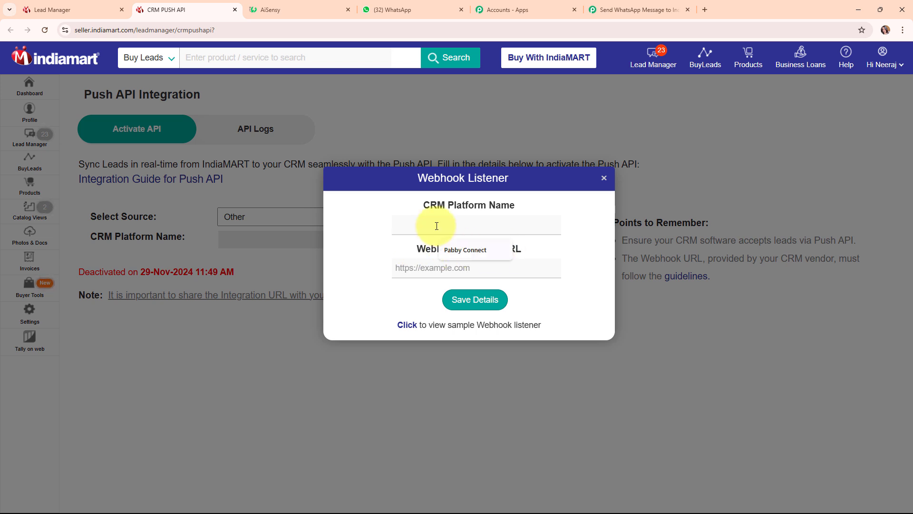
click(466, 255)
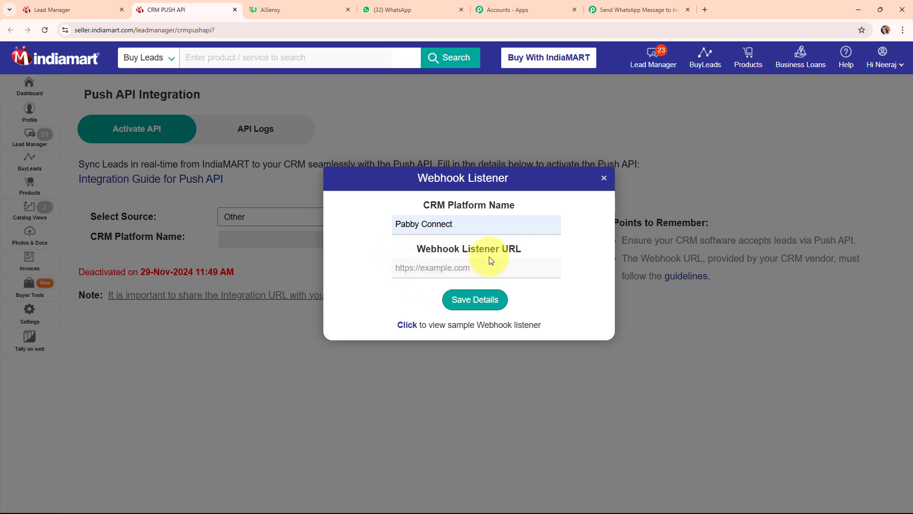
click(439, 271)
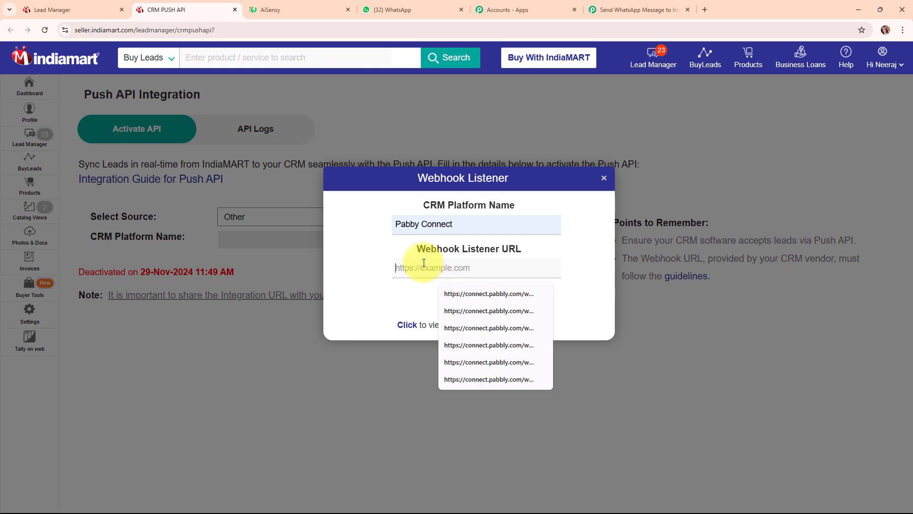
key(ctrl+v)
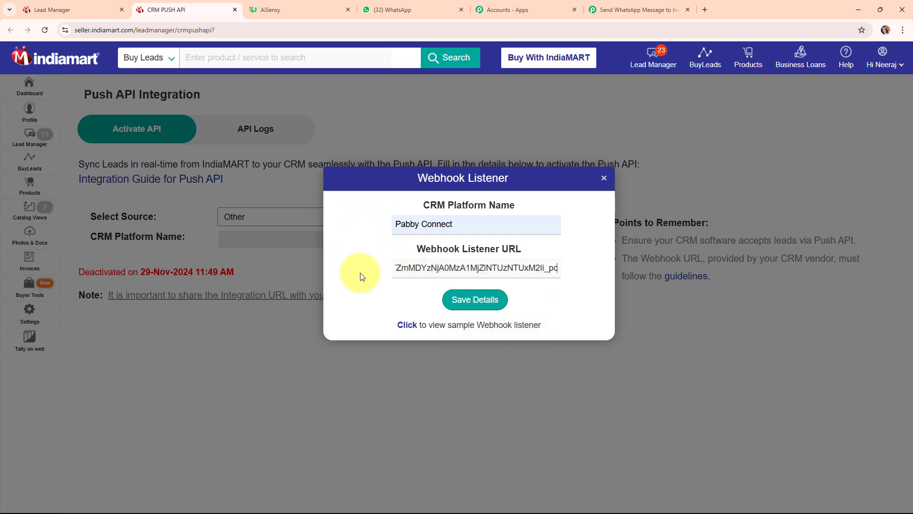
click(473, 306)
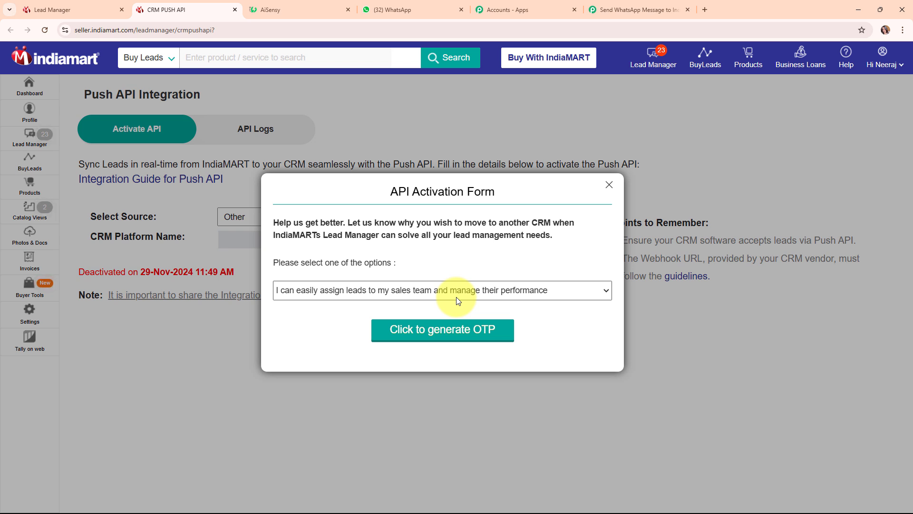
Activate the IndiaMART Push API with the 'save leads permanently' reason and the received 4-digit OTP.
click(460, 289)
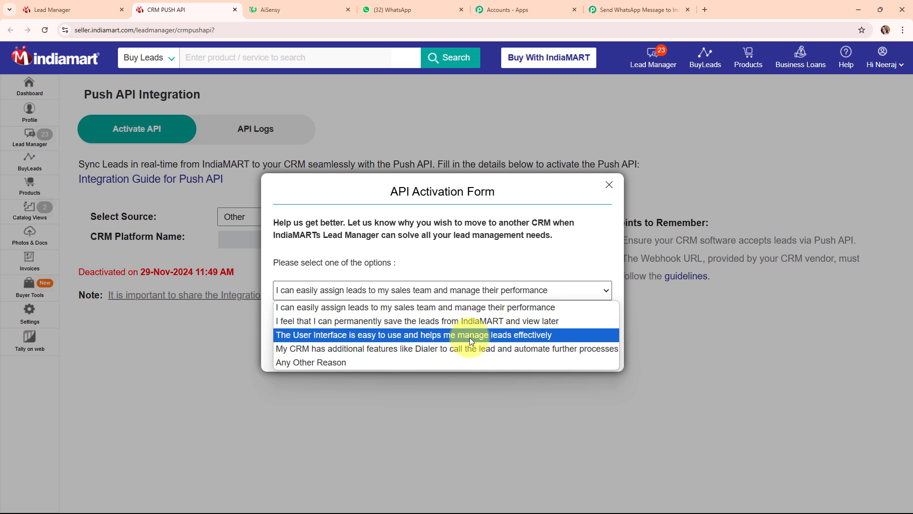
click(464, 325)
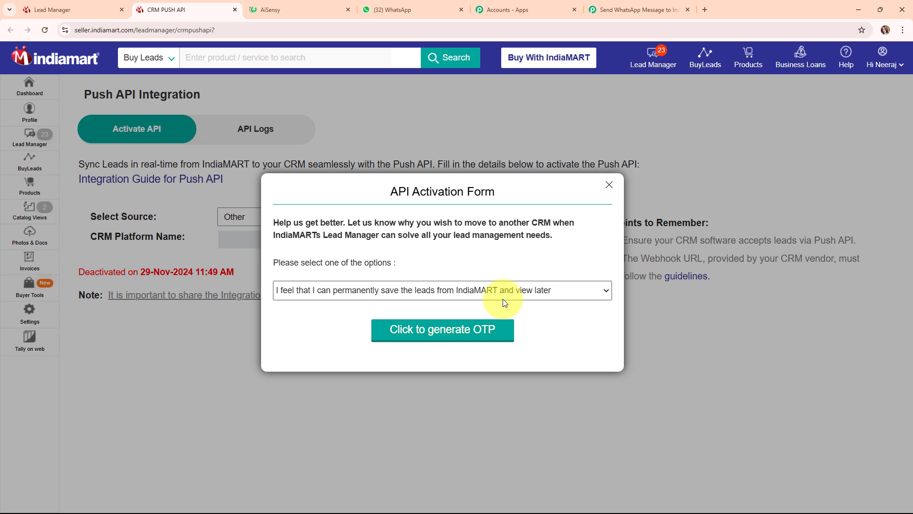
click(459, 339)
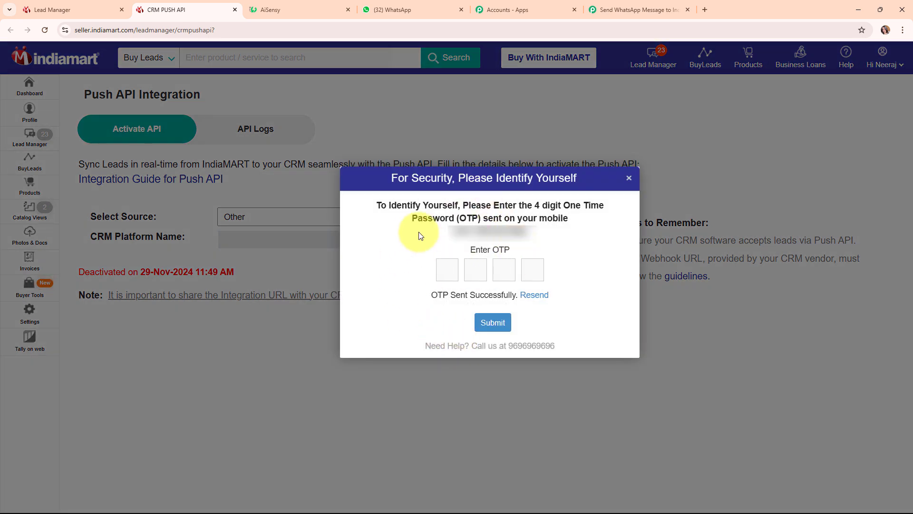
click(450, 271)
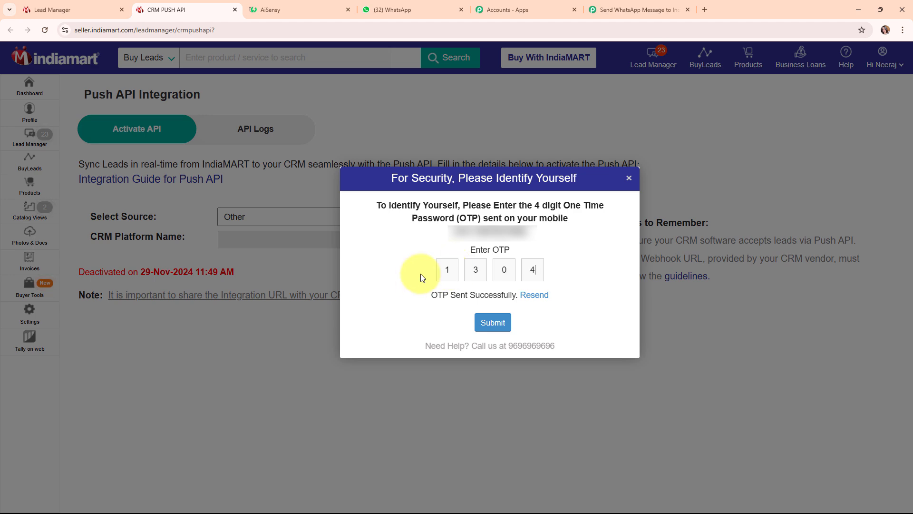
click(494, 324)
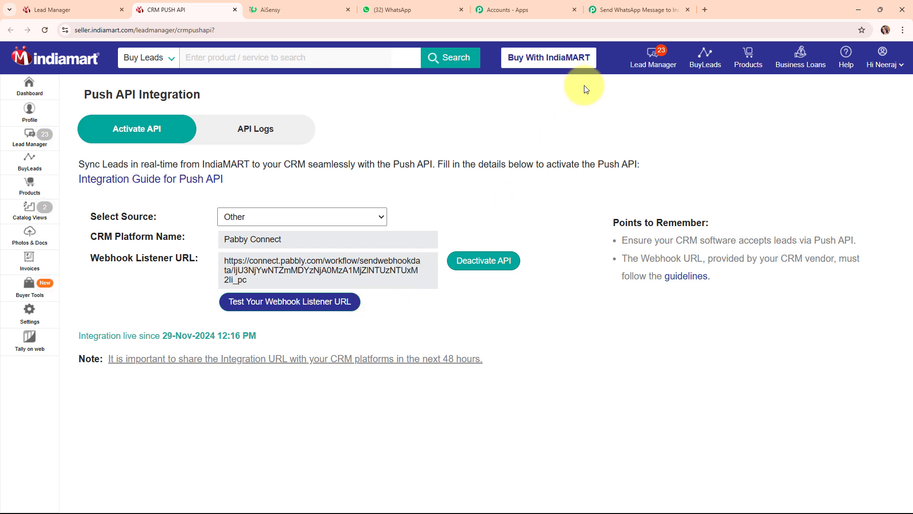
click(602, 4)
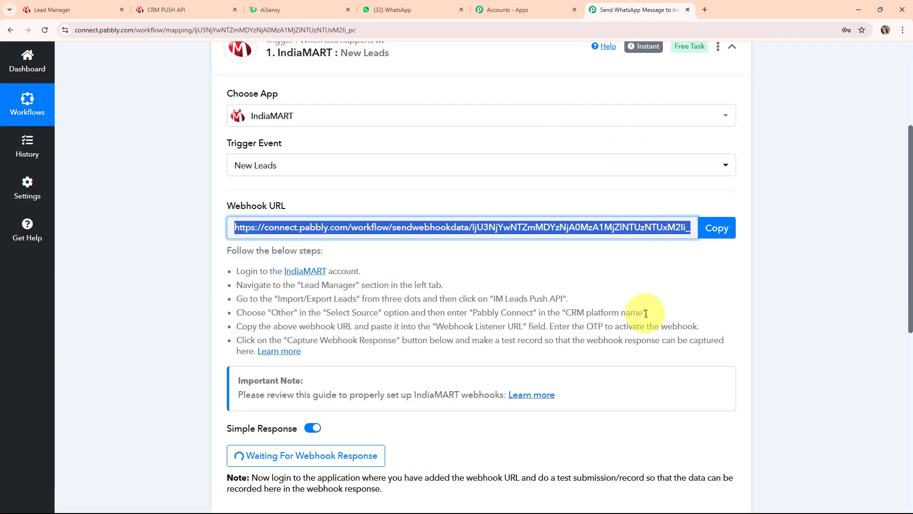
scroll(619, 424, down, 4)
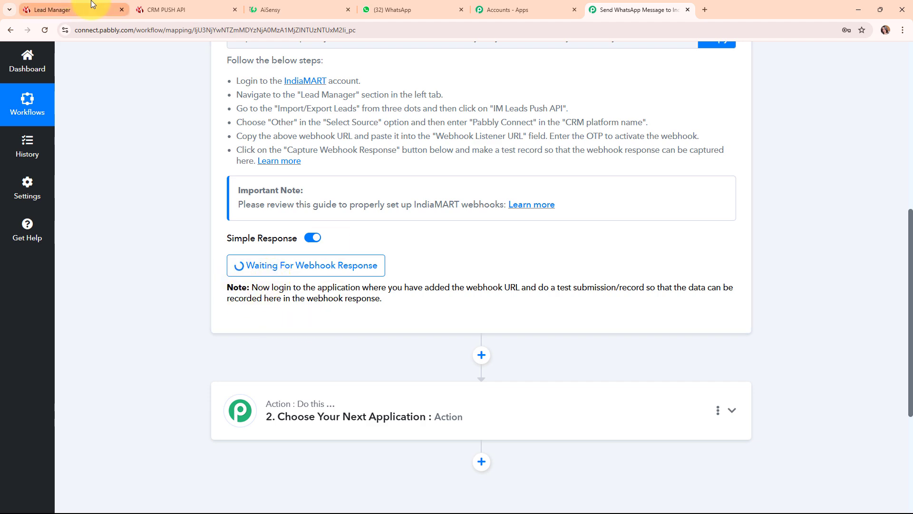
click(157, 5)
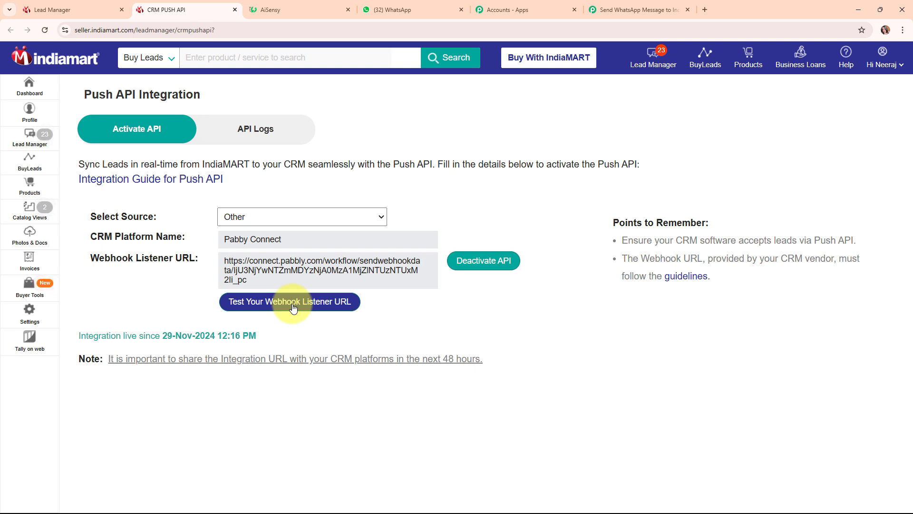
Send an IndiaMART test lead to the Pabbly webhook listener and confirm the 200 OK response.
click(293, 308)
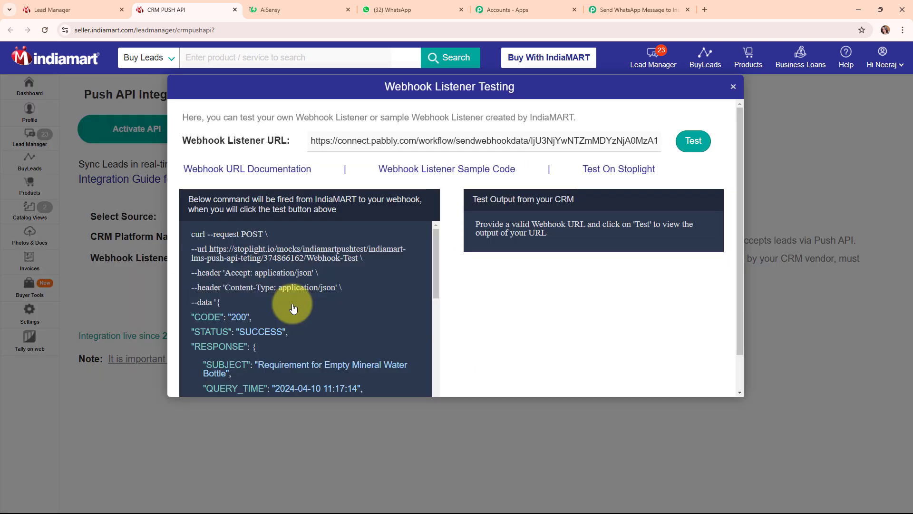
click(689, 147)
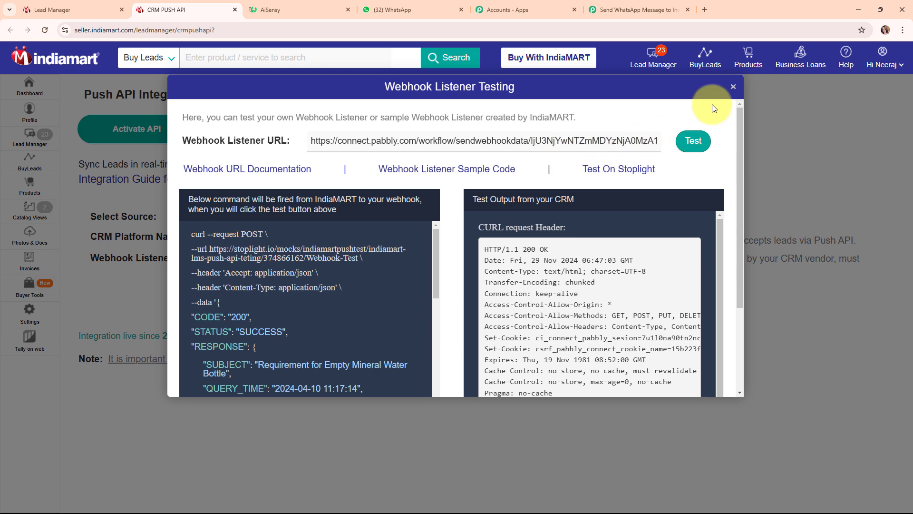
click(733, 86)
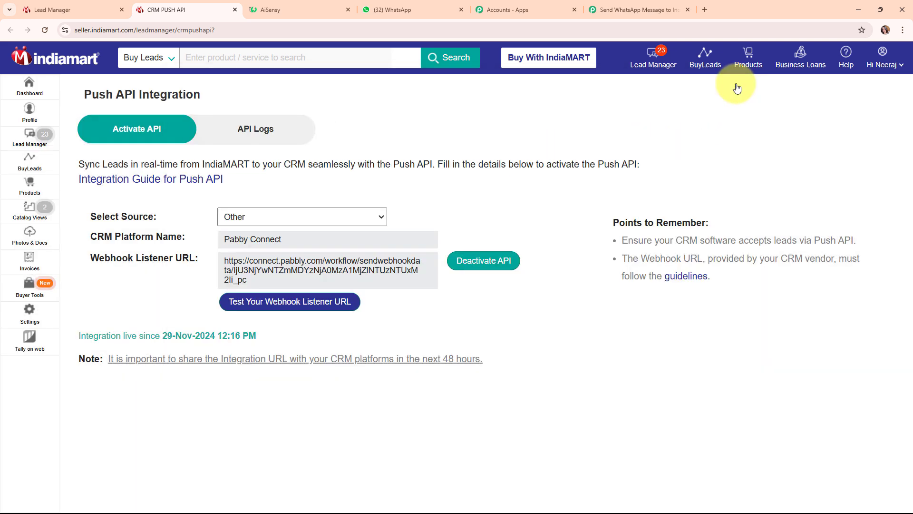
click(647, 6)
Review the captured lead's fields: STATUS SUCCESS, query ID, subject, sender state, pincode, name and phone numbers.
scroll(805, 336, down, 6)
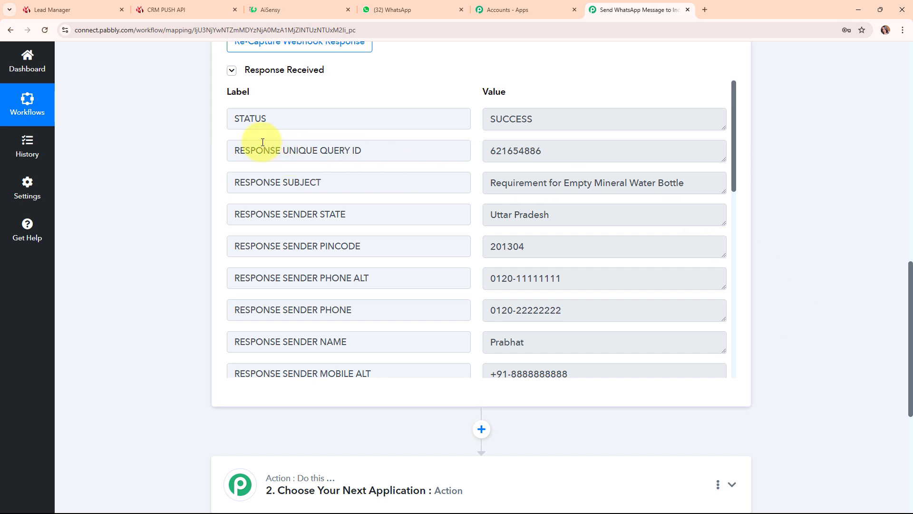
drag(535, 118, 489, 119)
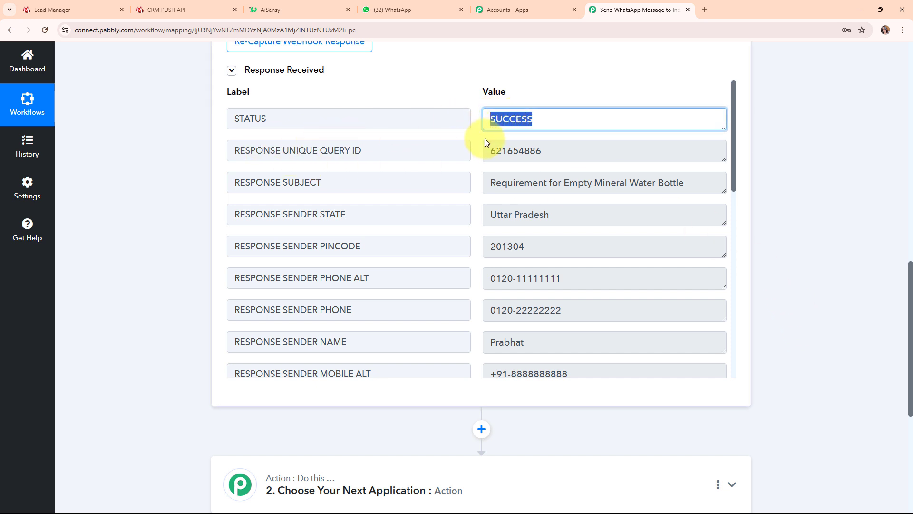
drag(567, 150, 440, 152)
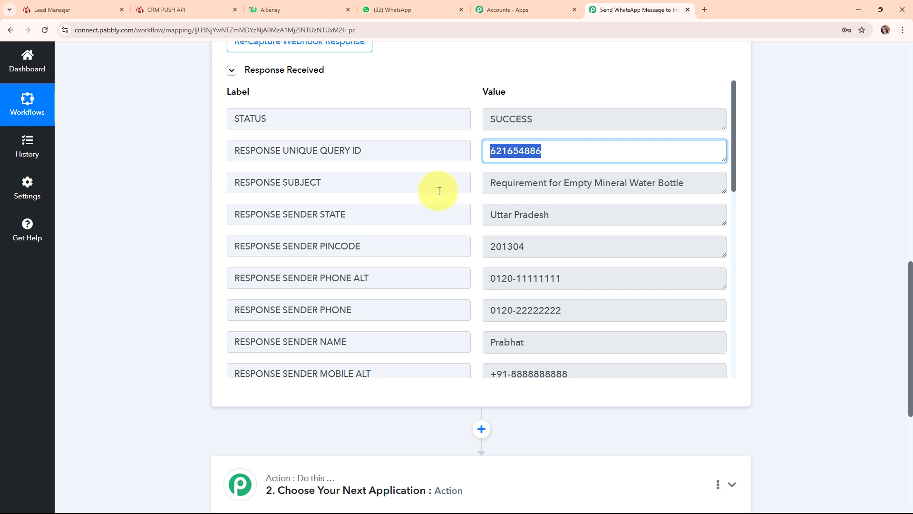
drag(708, 183, 458, 184)
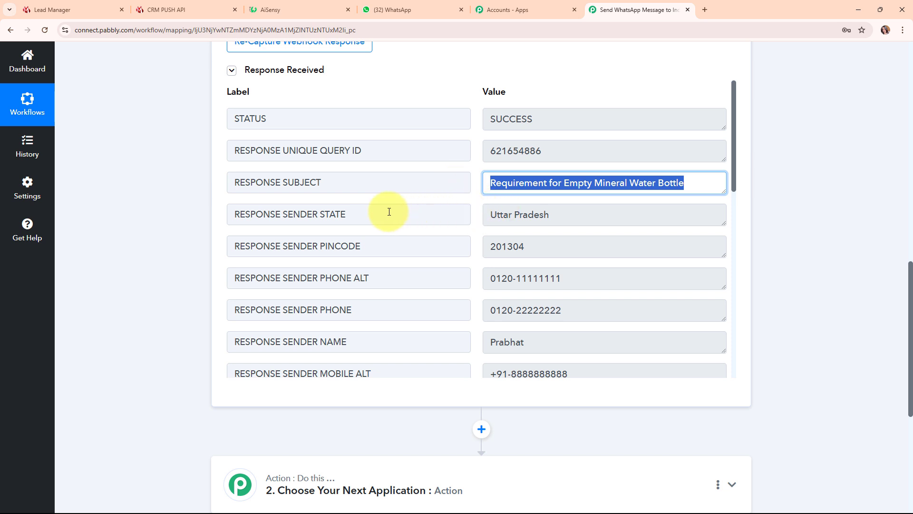
click(551, 217)
click(518, 246)
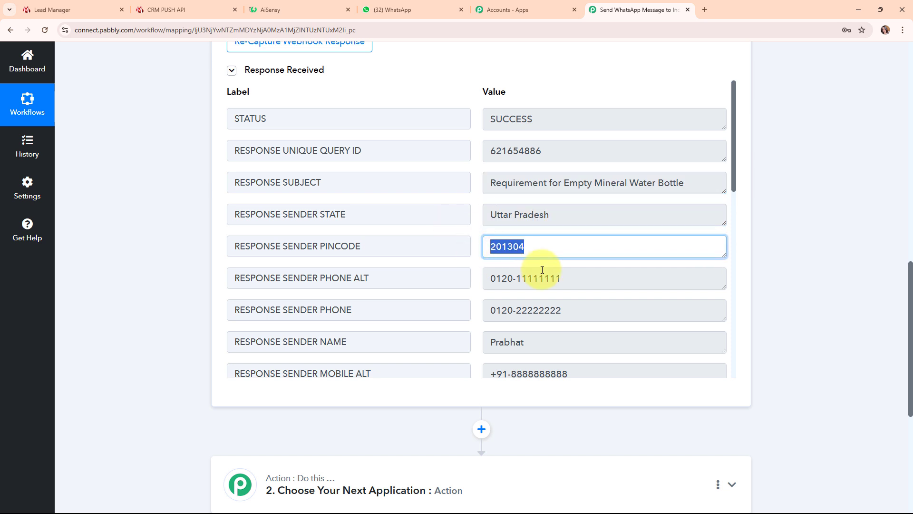
click(495, 277)
drag(523, 341, 467, 344)
drag(550, 373, 478, 380)
Check the Mineral Water Bottle product and full query message, then collapse the IndiaMART New Leads trigger.
scroll(732, 144, down, 7)
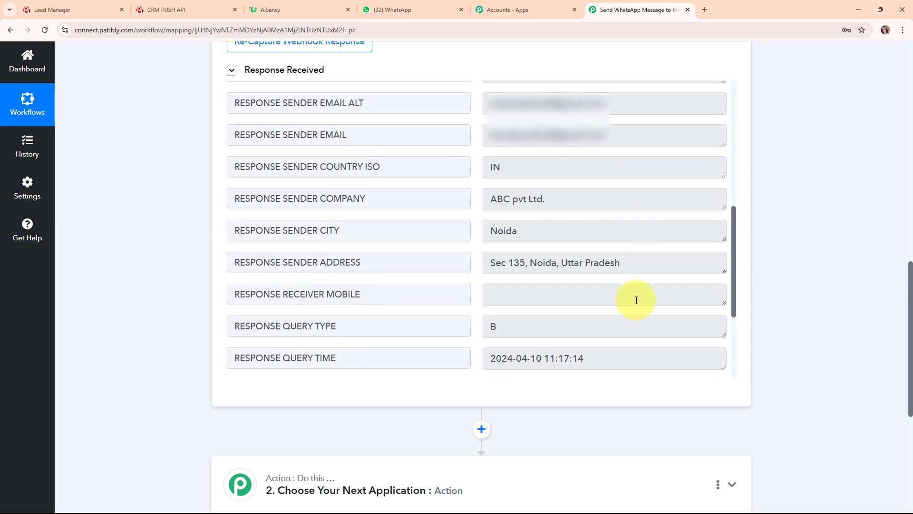
scroll(636, 300, down, 3)
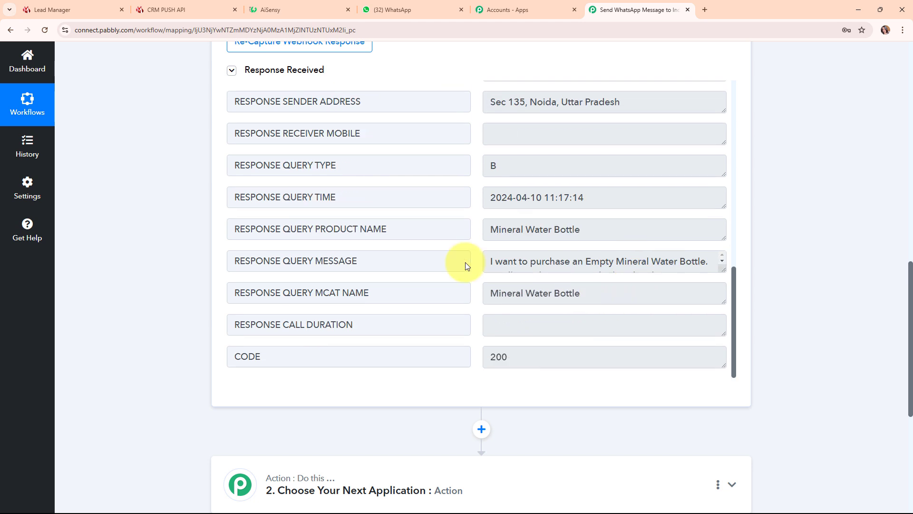
drag(588, 234, 437, 239)
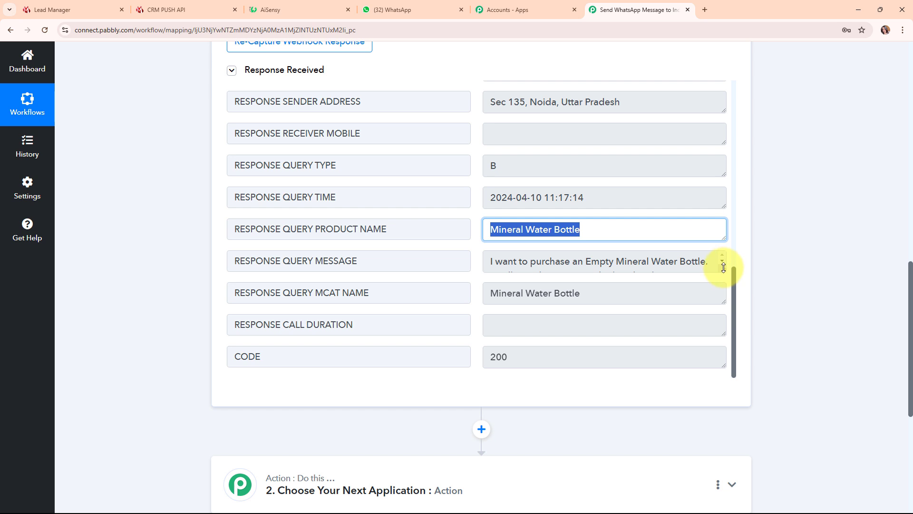
drag(724, 270, 715, 327)
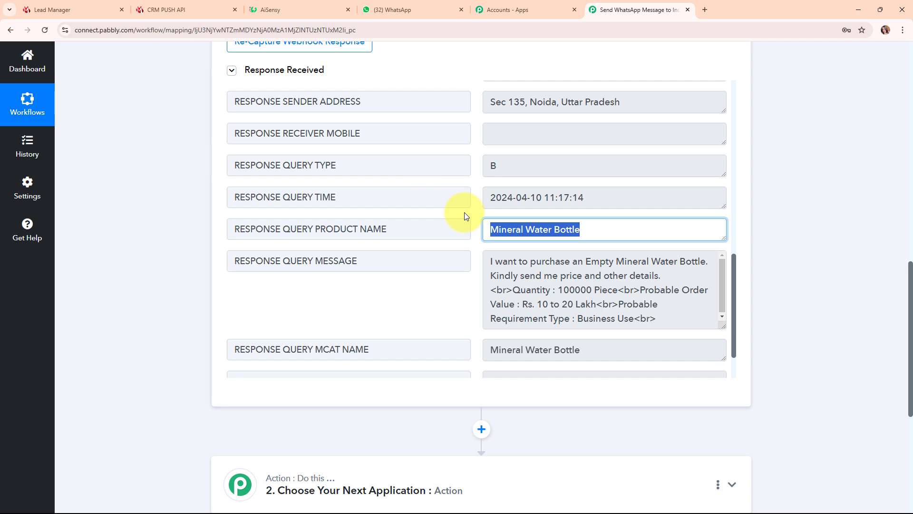
click(455, 294)
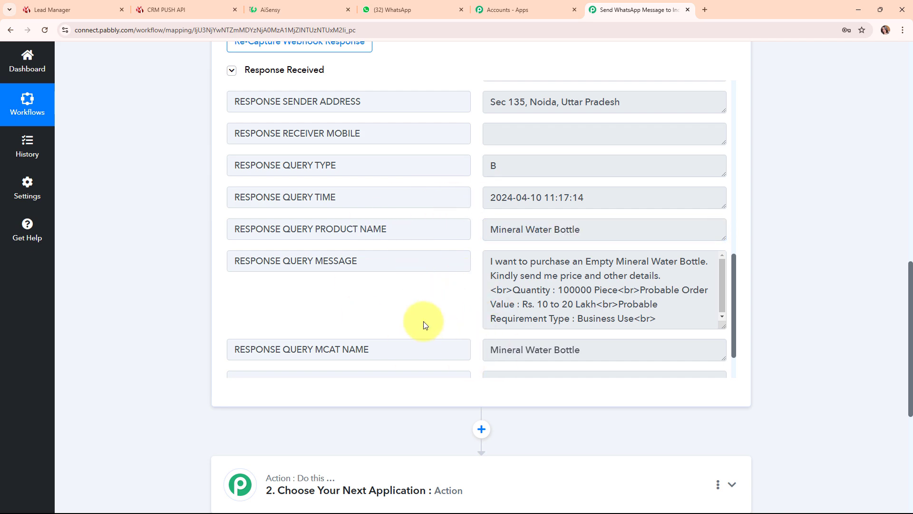
scroll(751, 262, up, 15)
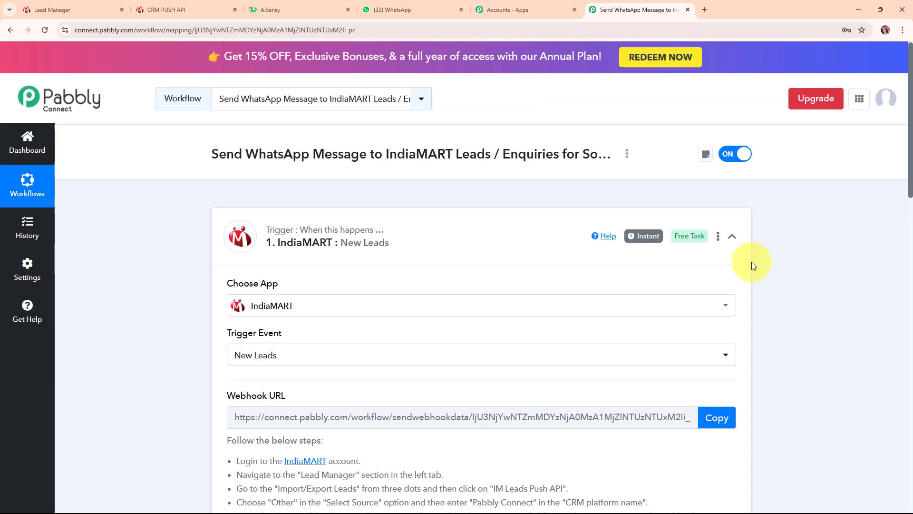
click(733, 237)
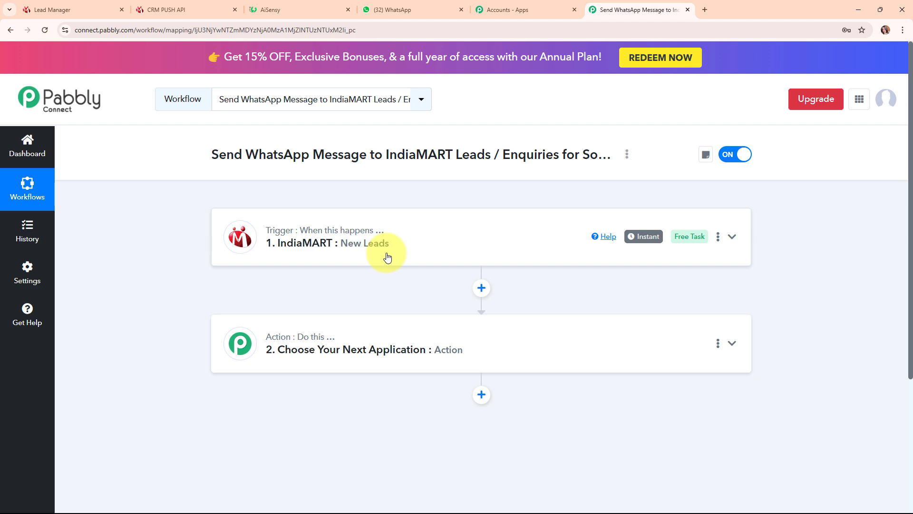
Set the action app to WhatsApp by AiSensy (searching 'whatsa') with the Send Template Message event.
click(400, 345)
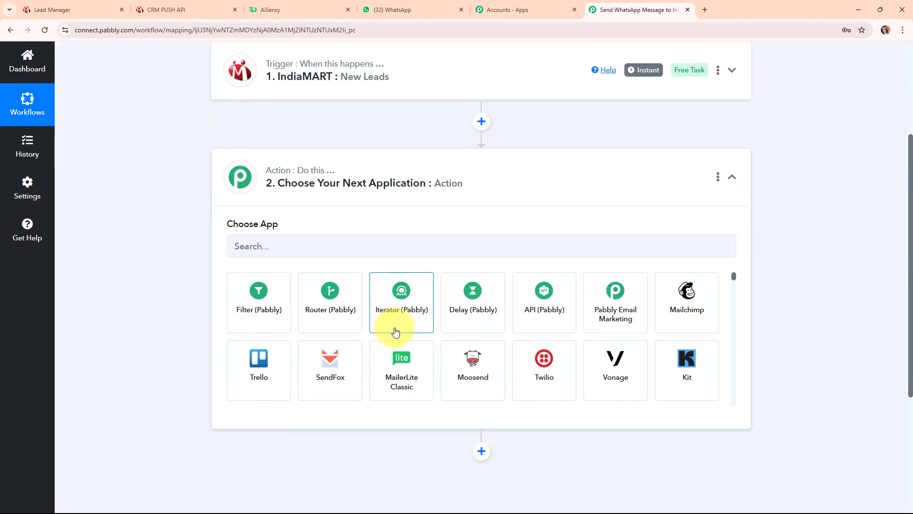
click(376, 250)
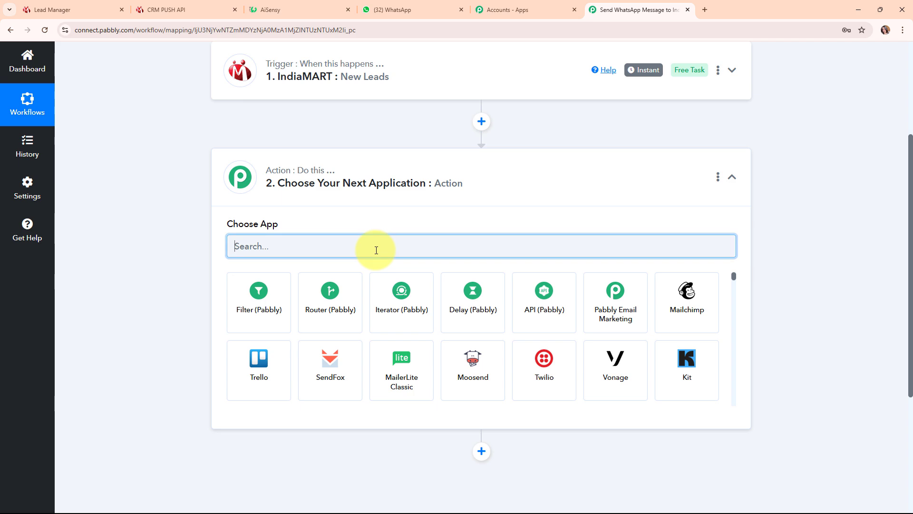
text(whatsa)
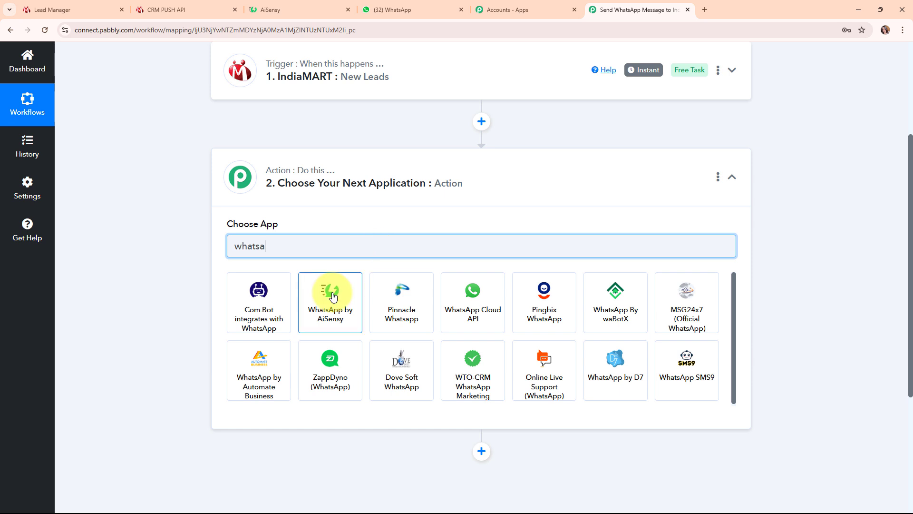
click(333, 296)
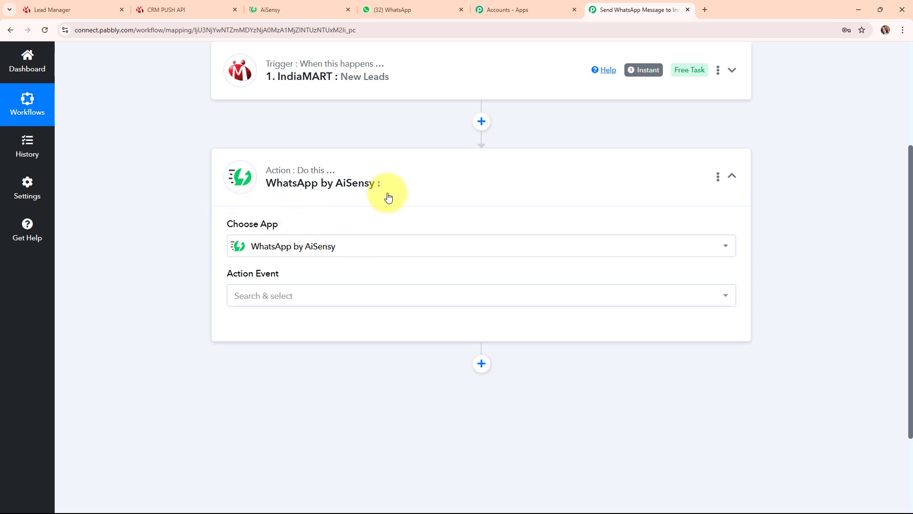
click(320, 301)
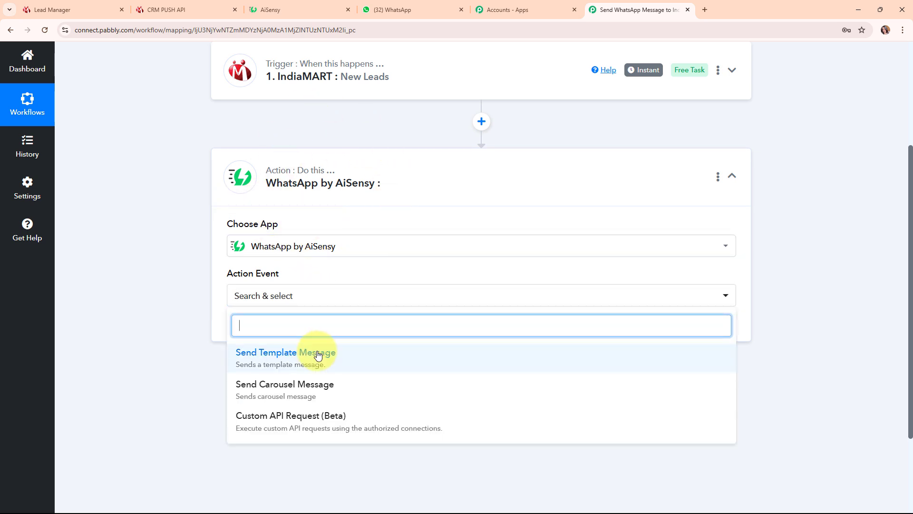
click(318, 354)
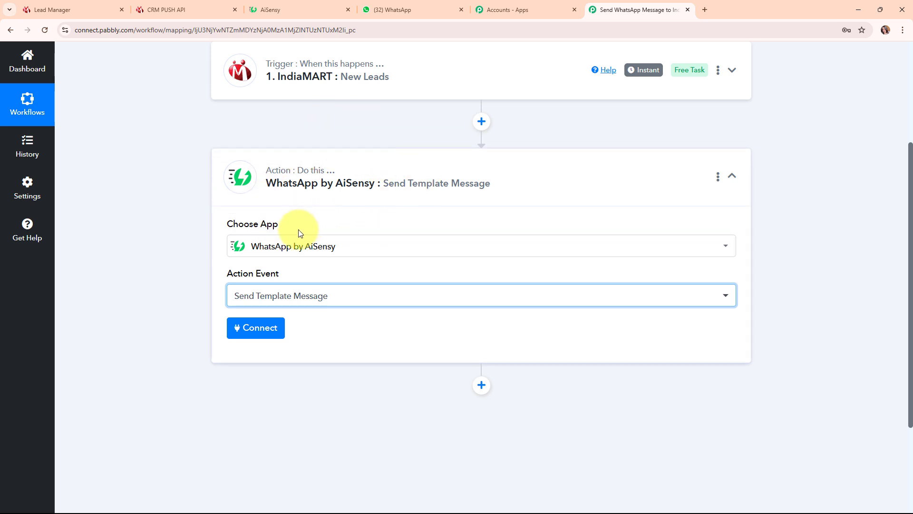
Start a new AiSensy connection named WhatsApp by AiSensy #22 and read the API key instructions.
click(276, 334)
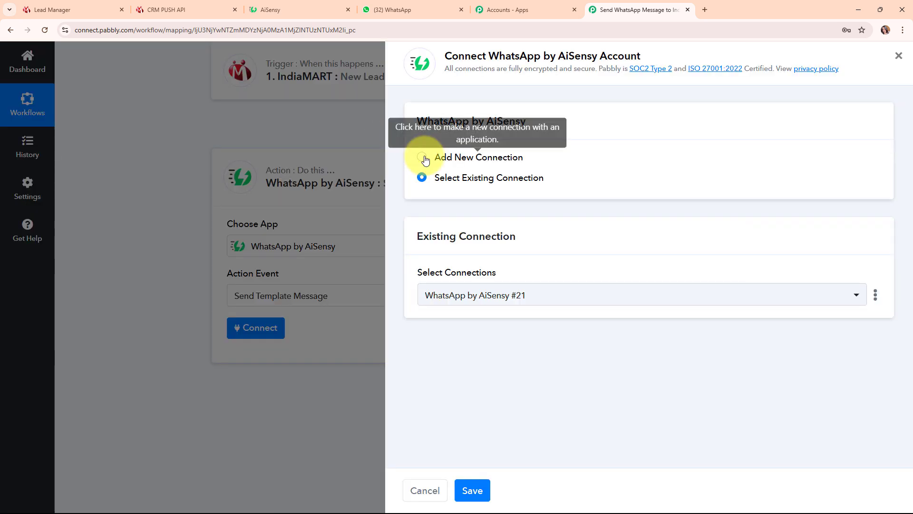
click(422, 158)
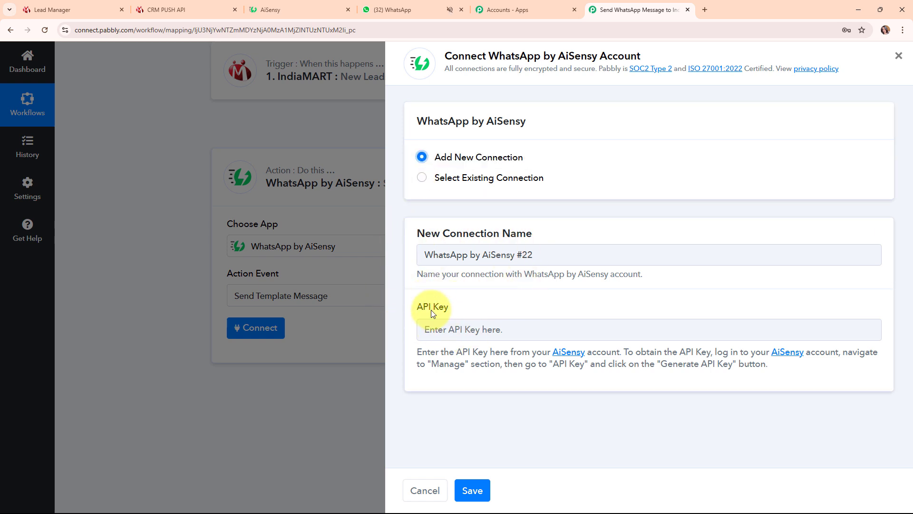
drag(417, 352, 683, 384)
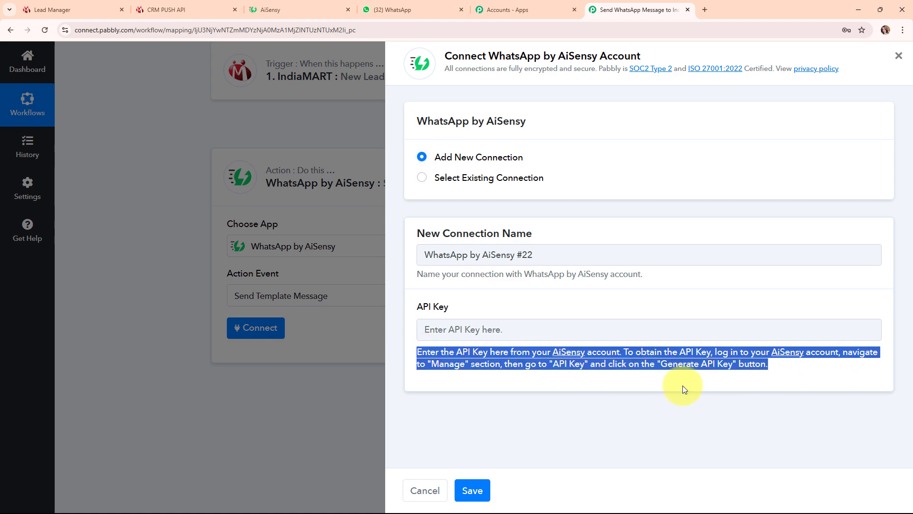
click(564, 386)
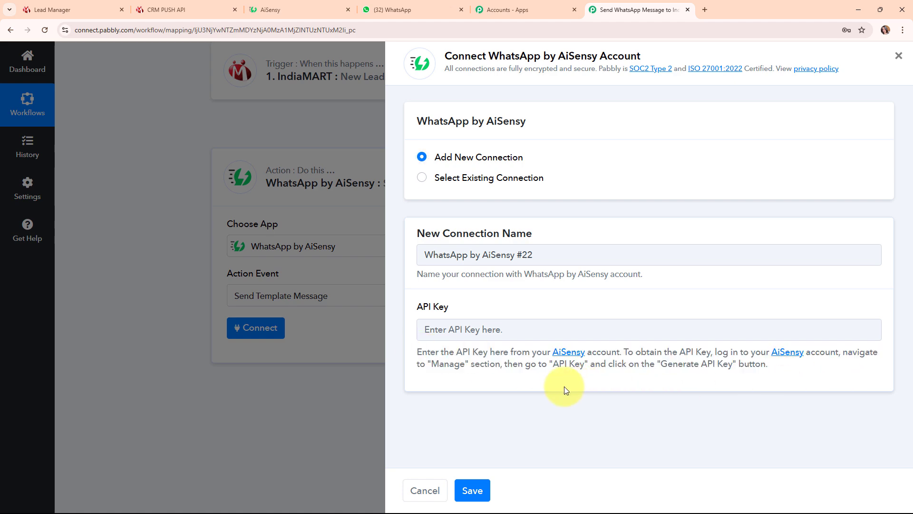
click(296, 9)
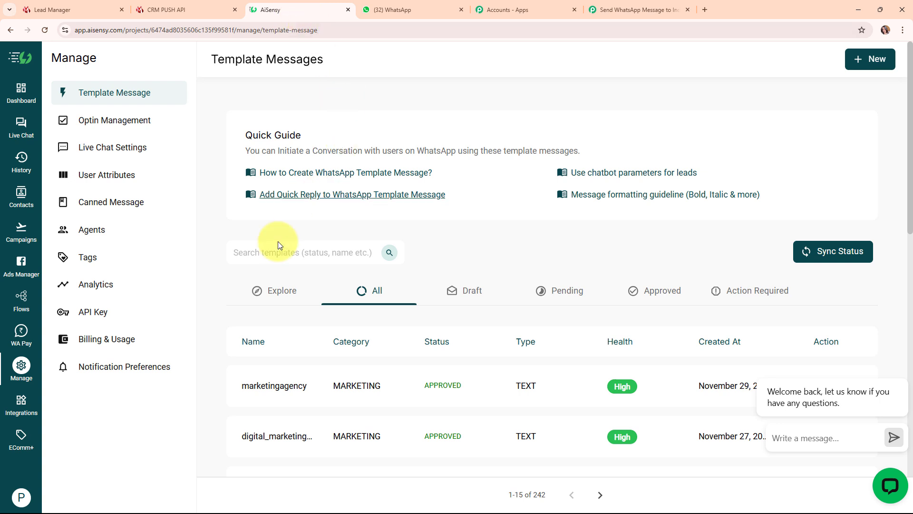
Copy the account's API key from AiSensy's Manage > API Key page.
click(21, 366)
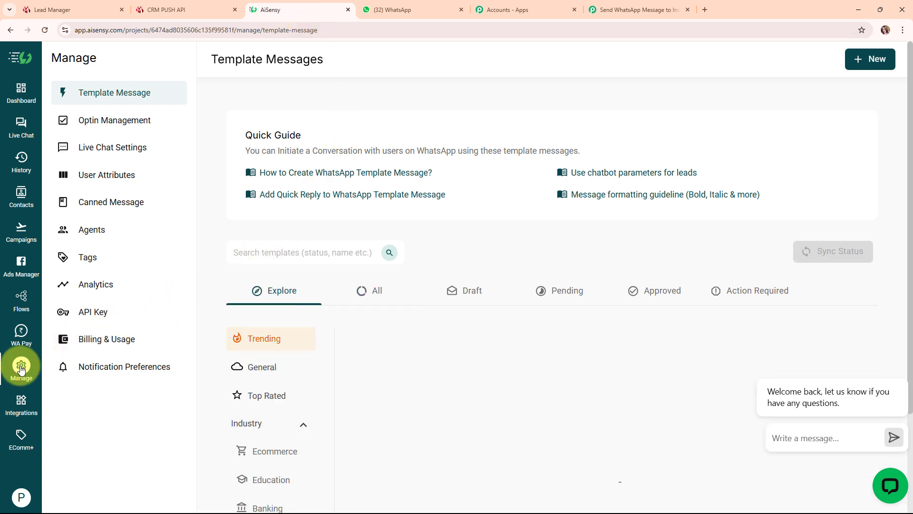
click(102, 318)
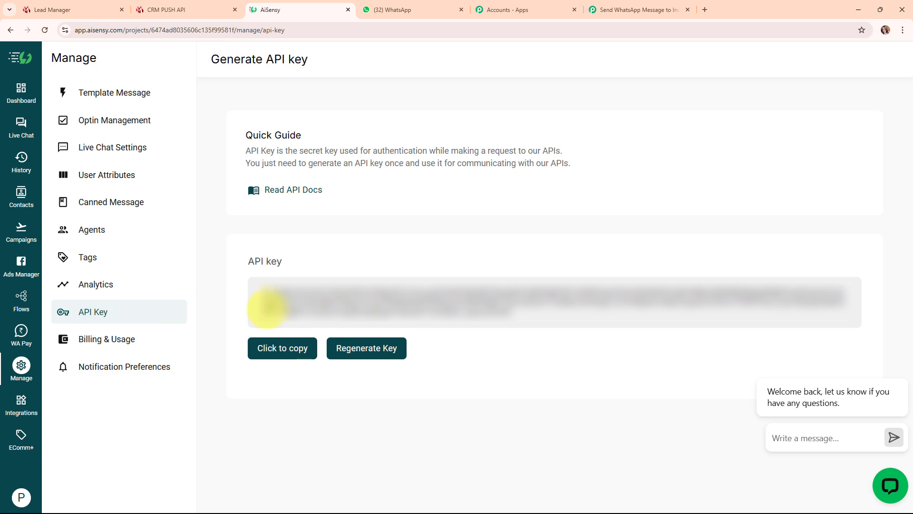
click(295, 349)
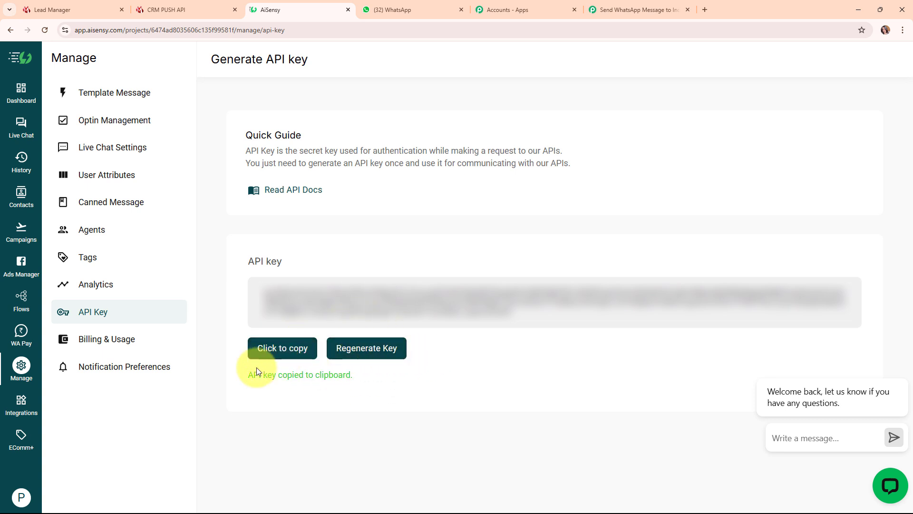
click(637, 4)
Paste the copied API key into the AiSensy connection and save it, revealing Campaign Name and Mobile Number.
click(452, 330)
right_click(457, 330)
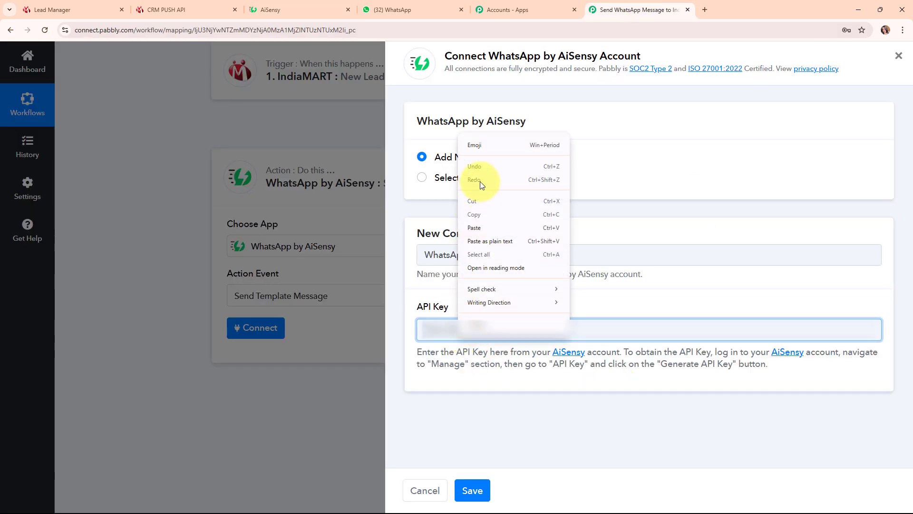
click(485, 227)
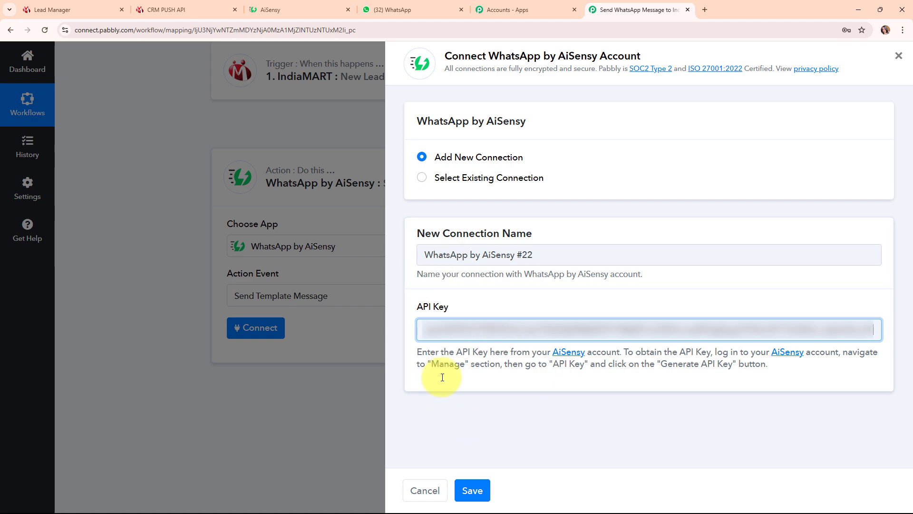
click(472, 490)
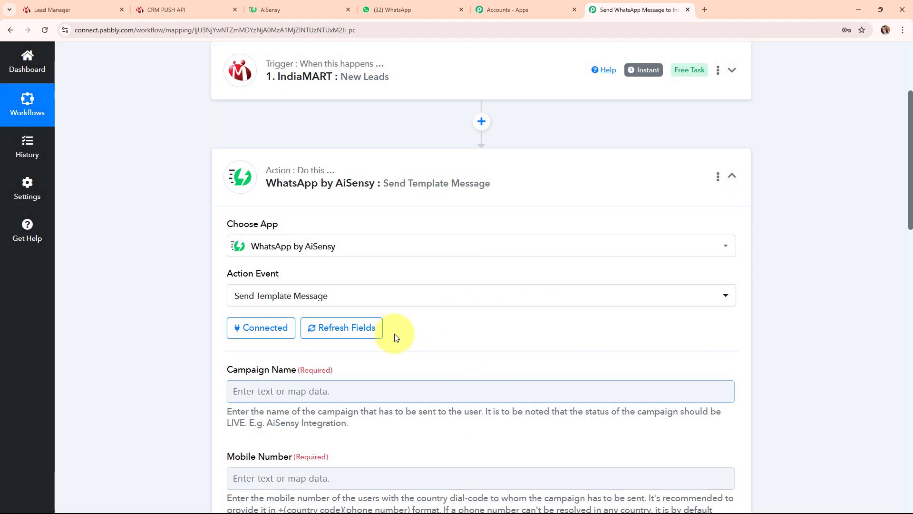
scroll(452, 349, down, 4)
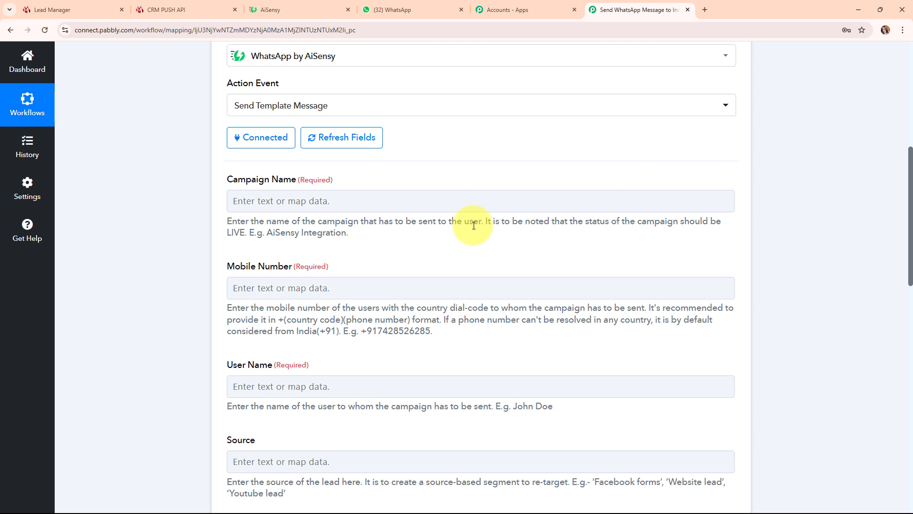
click(308, 200)
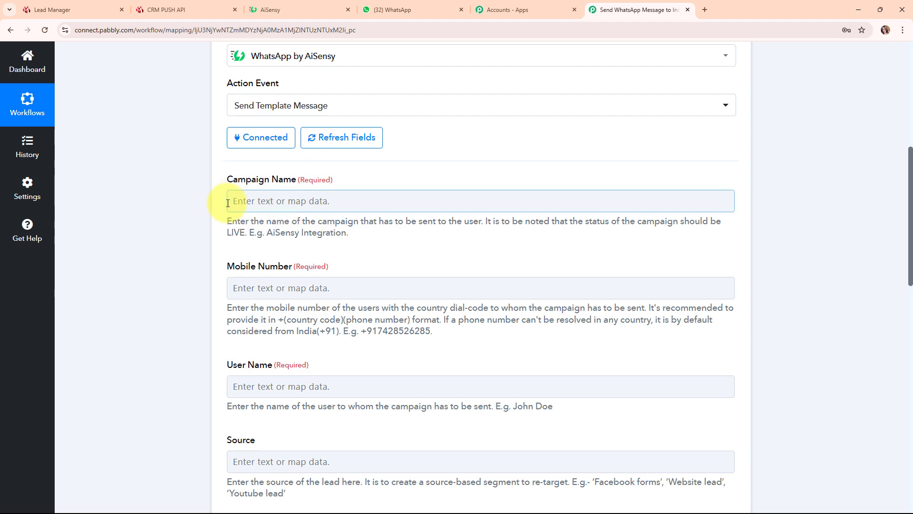
click(308, 9)
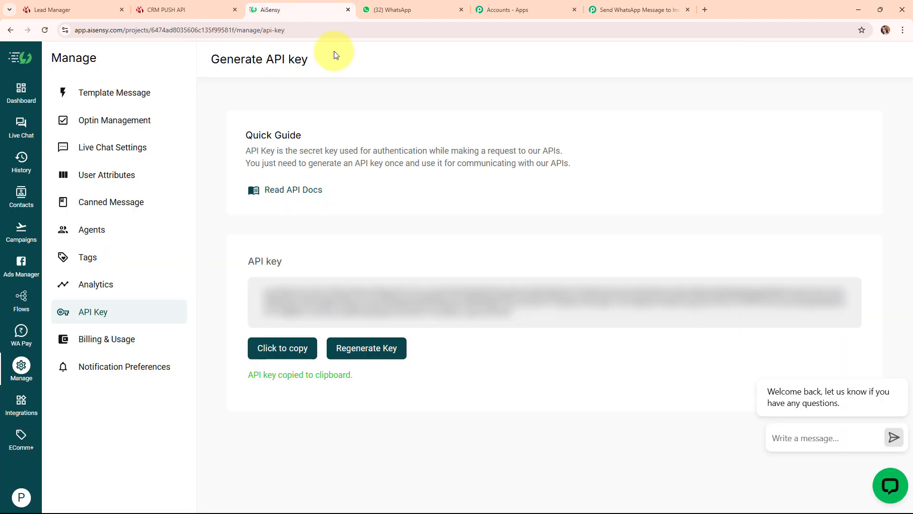
Find the LIVE Social Media Marketing campaign in AiSensy Campaigns and copy its name.
click(106, 95)
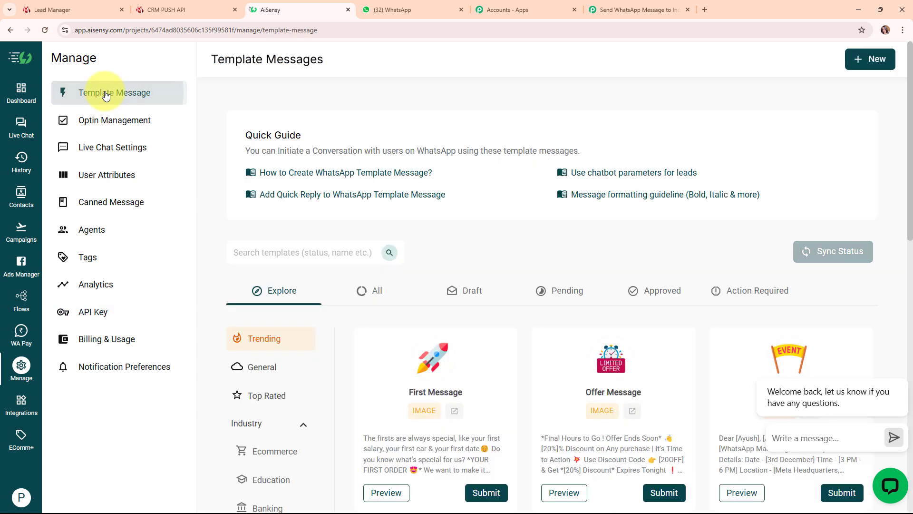
click(395, 299)
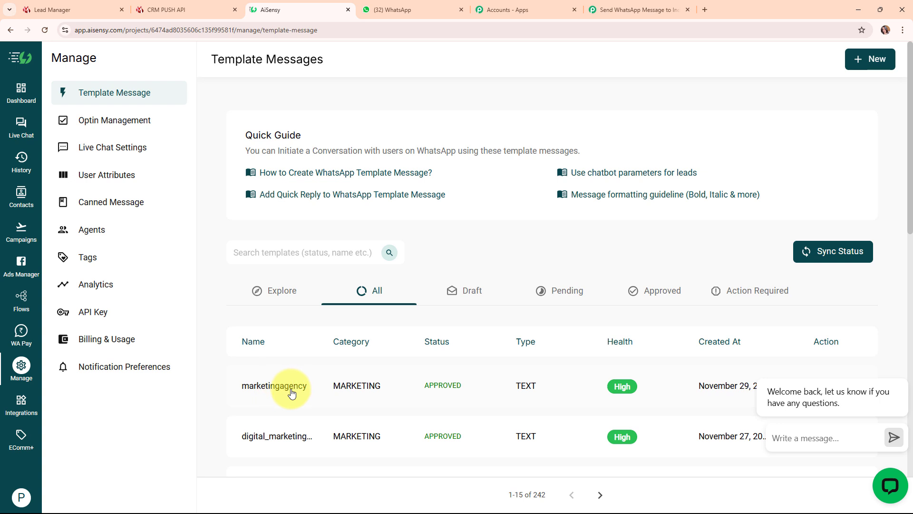
click(23, 241)
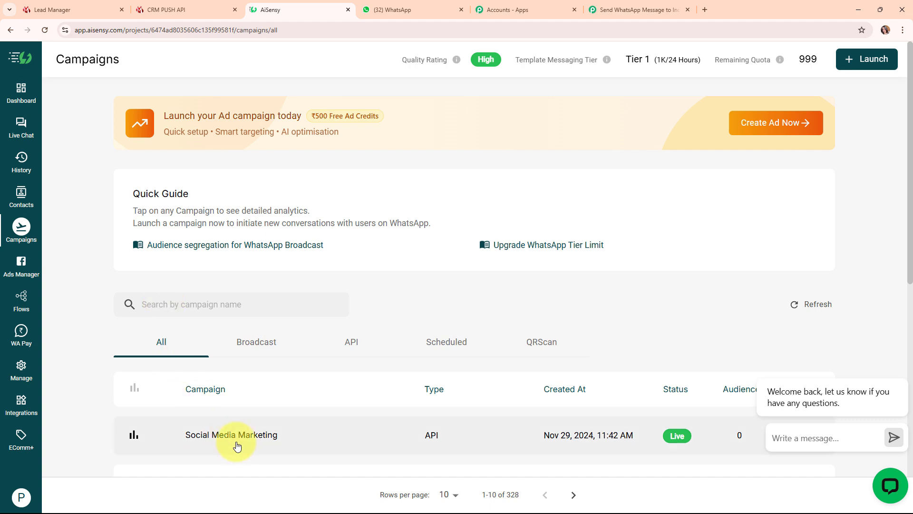
click(238, 437)
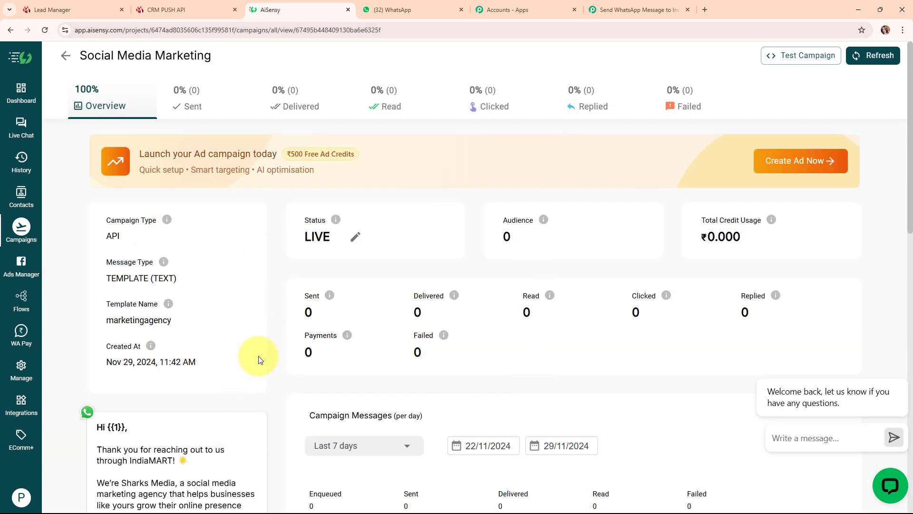
drag(305, 236, 331, 238)
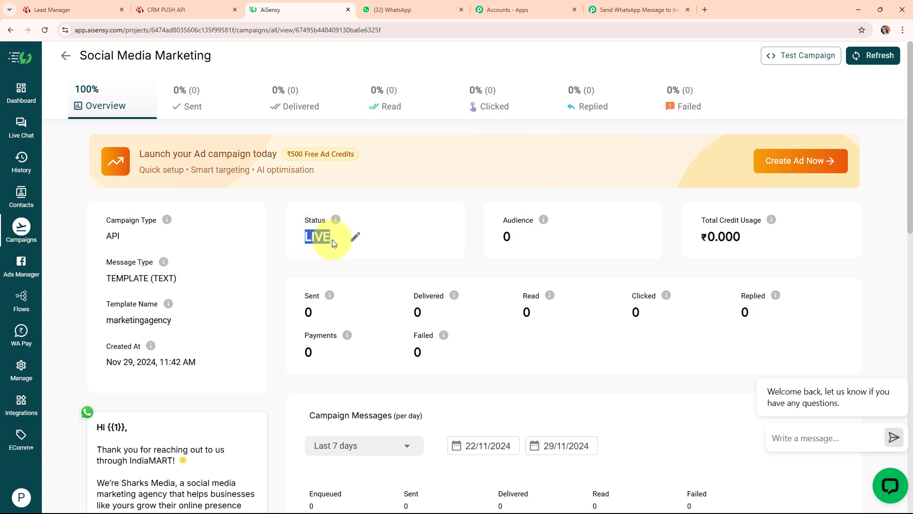
scroll(269, 344, down, 5)
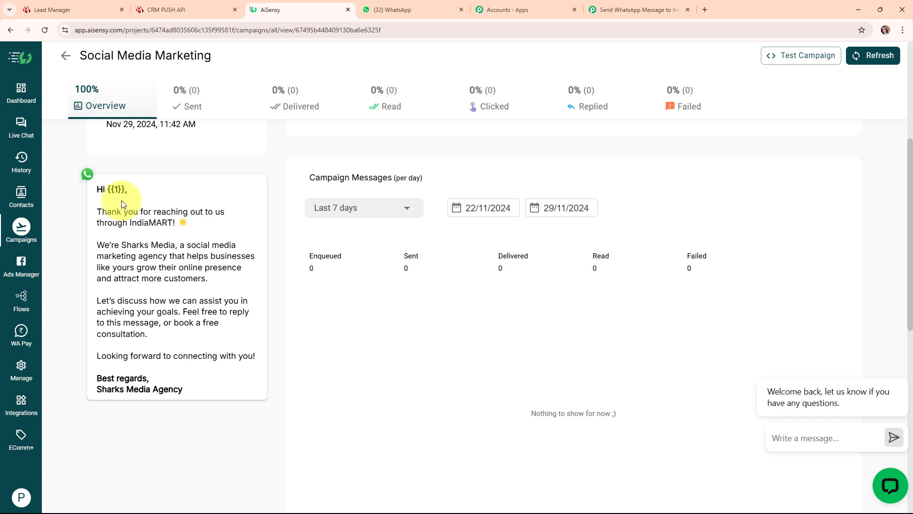
scroll(230, 259, up, 5)
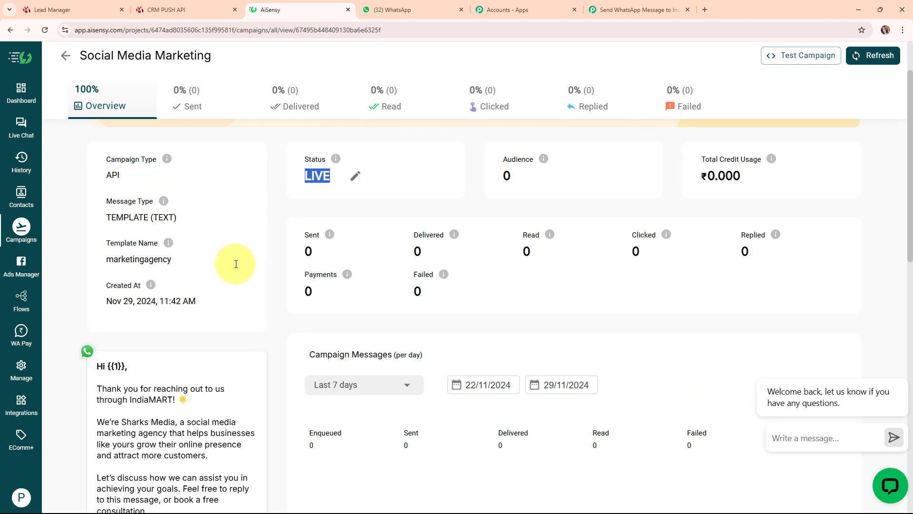
drag(215, 55, 79, 57)
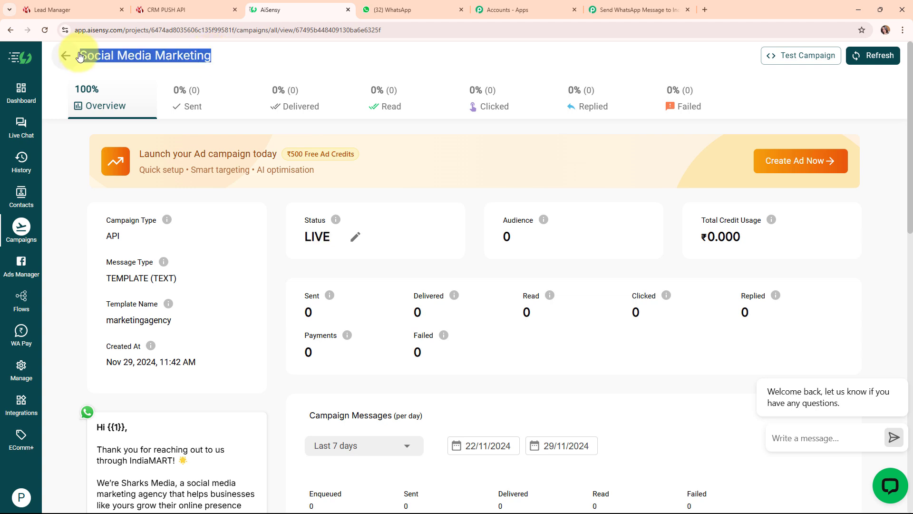
click(627, 7)
Paste 'Social Media Marketing' into Campaign Name and open the lead data choices for Mobile Number.
click(360, 202)
key(ctrl+v)
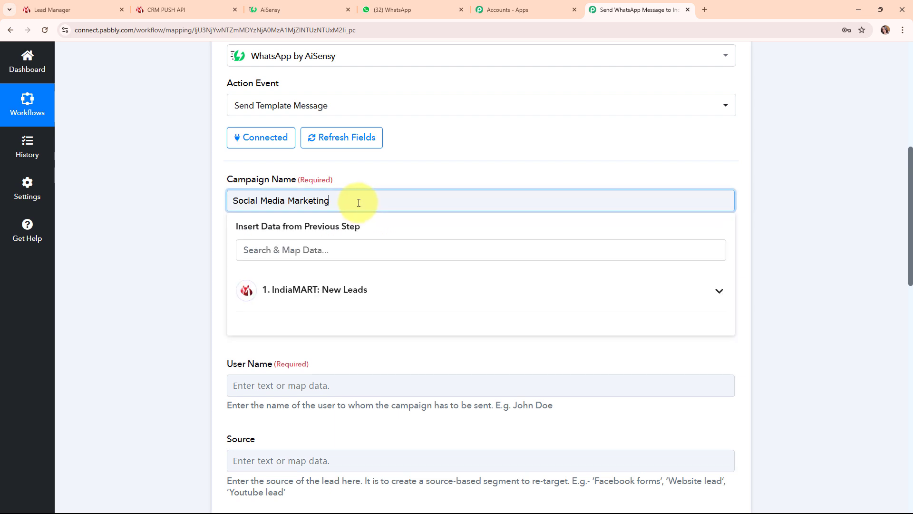
click(207, 234)
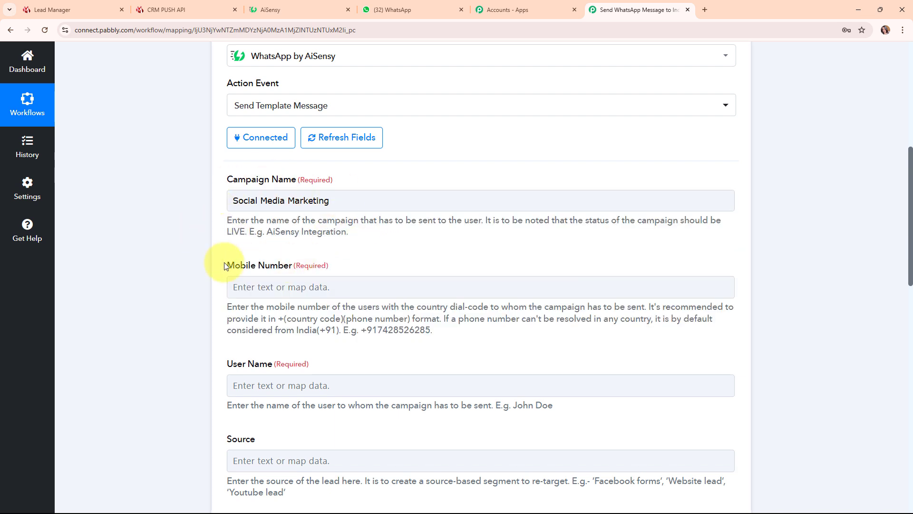
click(293, 277)
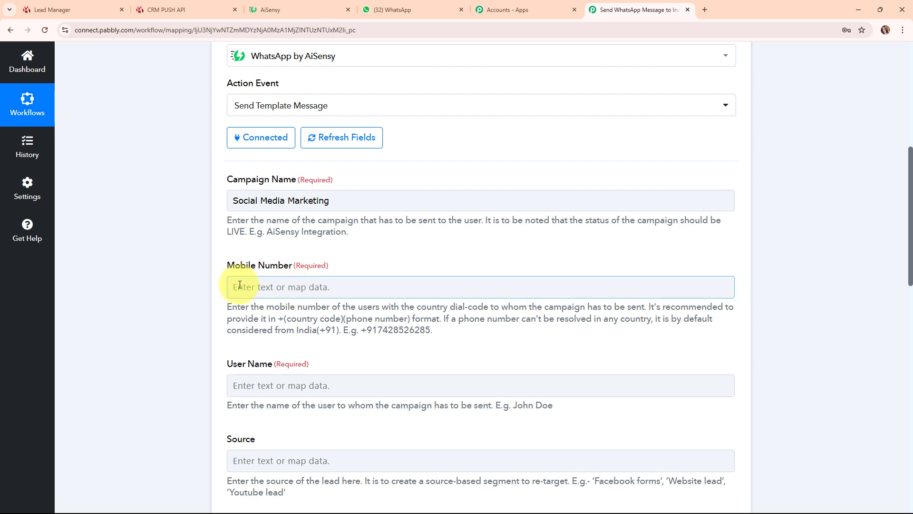
click(239, 285)
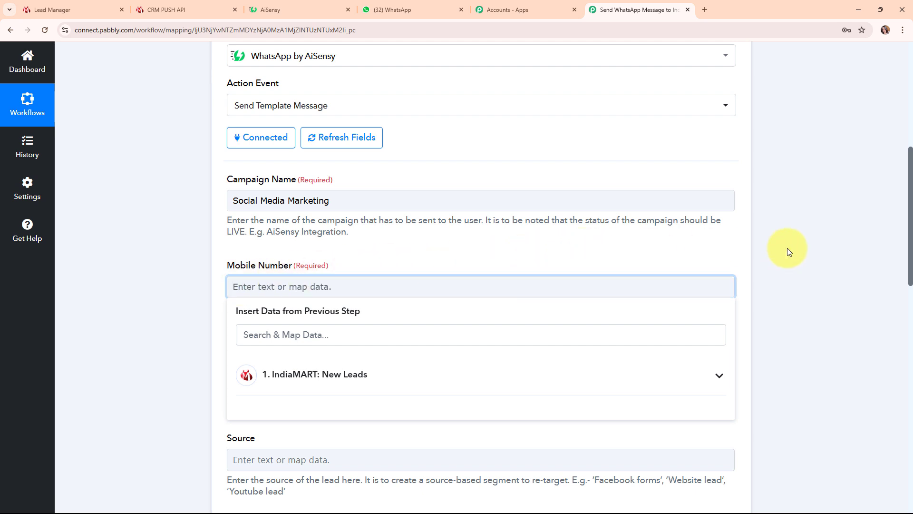
scroll(787, 248, down, 3)
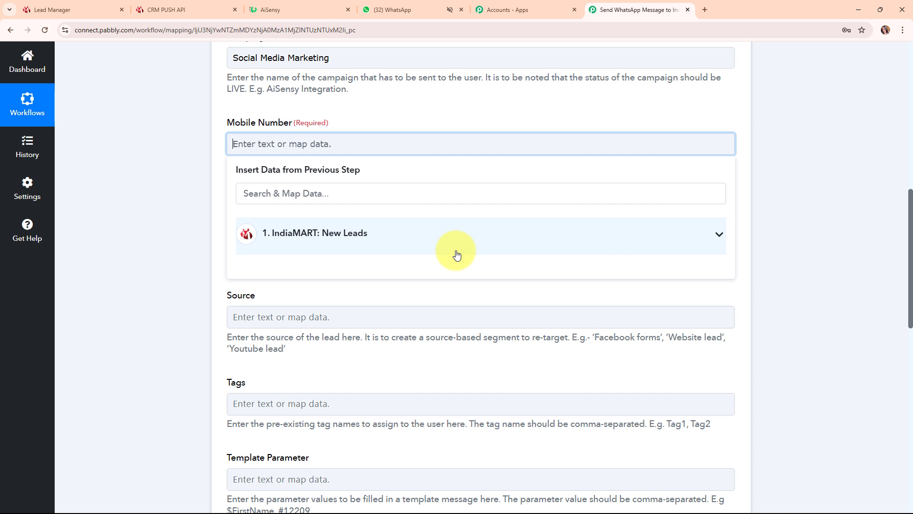
Map Mobile Number to the IndiaMART lead's RESPONSE SENDER MOBILE ALT field.
click(330, 191)
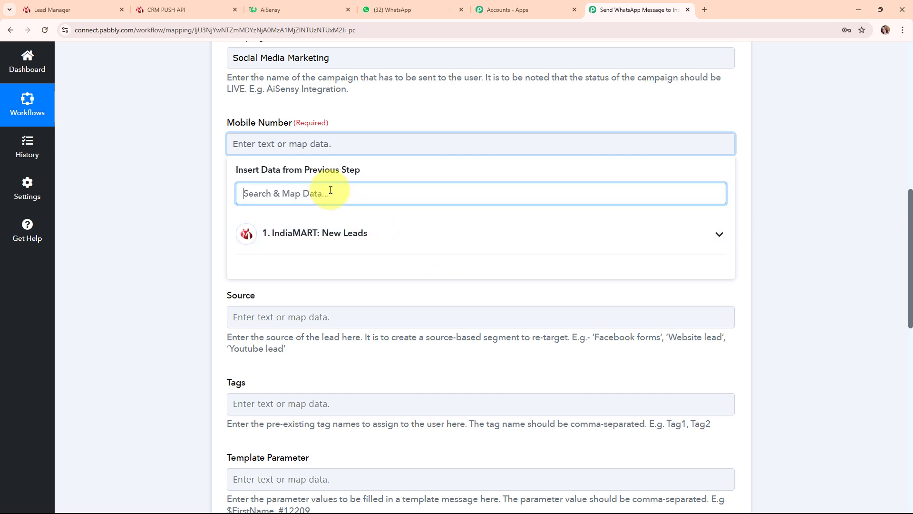
text(mob)
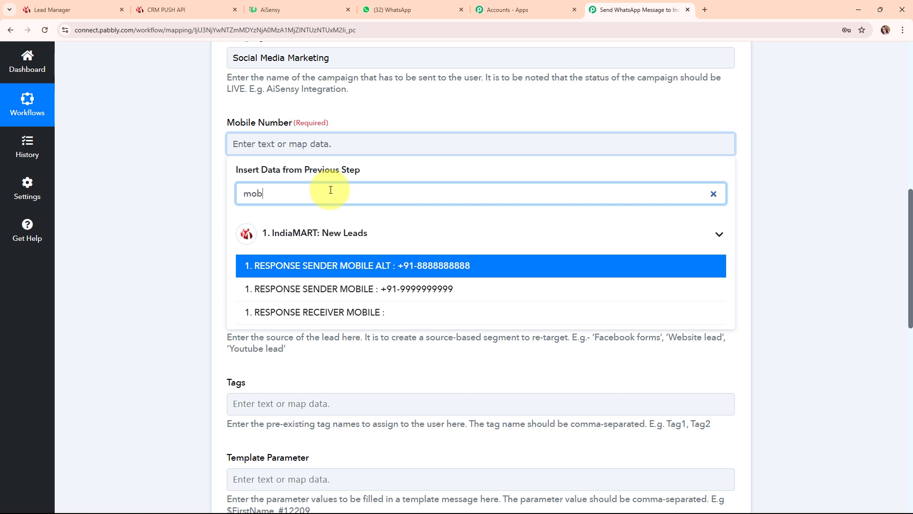
click(363, 266)
click(160, 227)
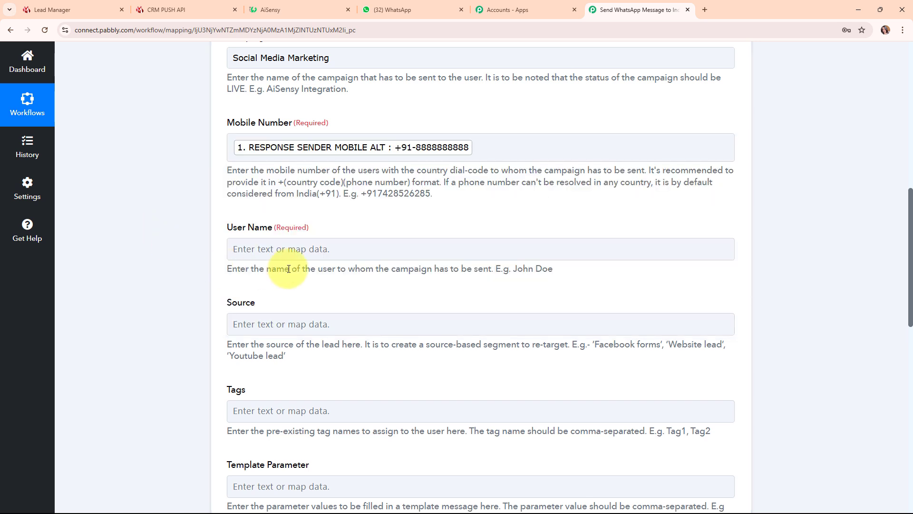
Map User Name to the lead's RESPONSE SENDER NAME field.
click(257, 249)
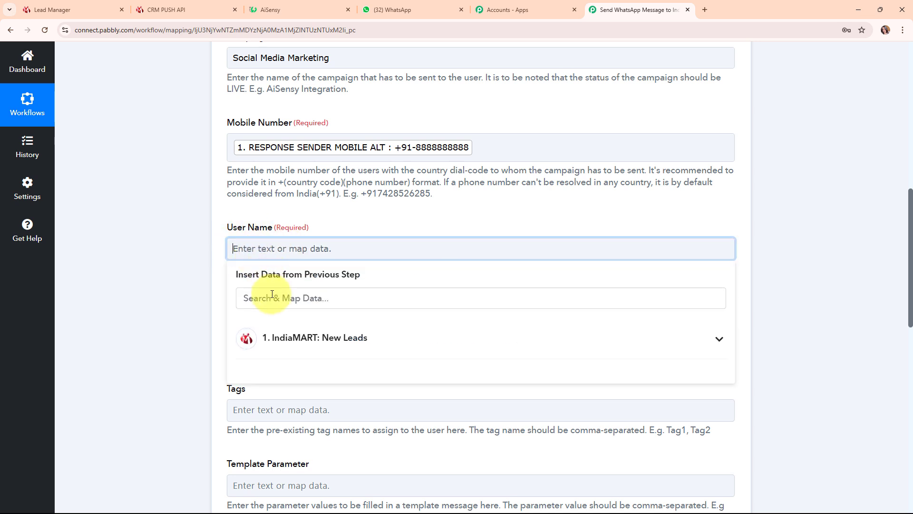
click(303, 298)
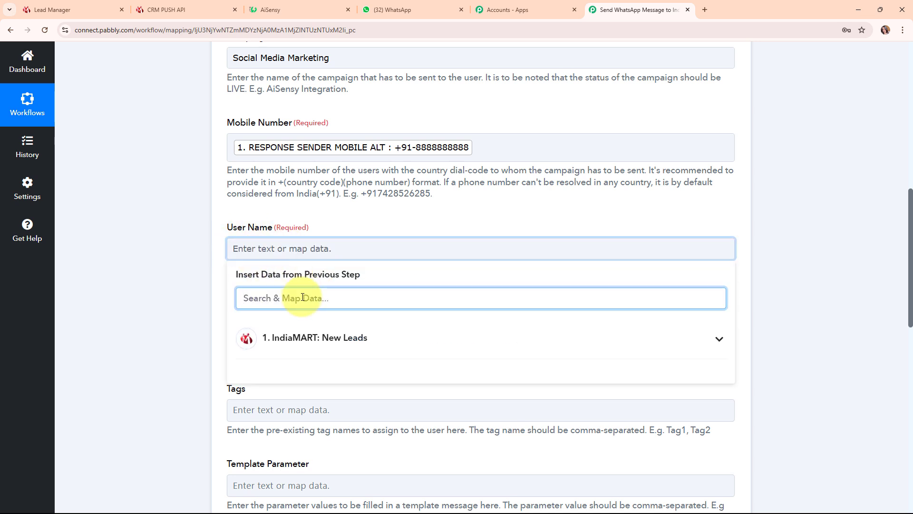
text(name)
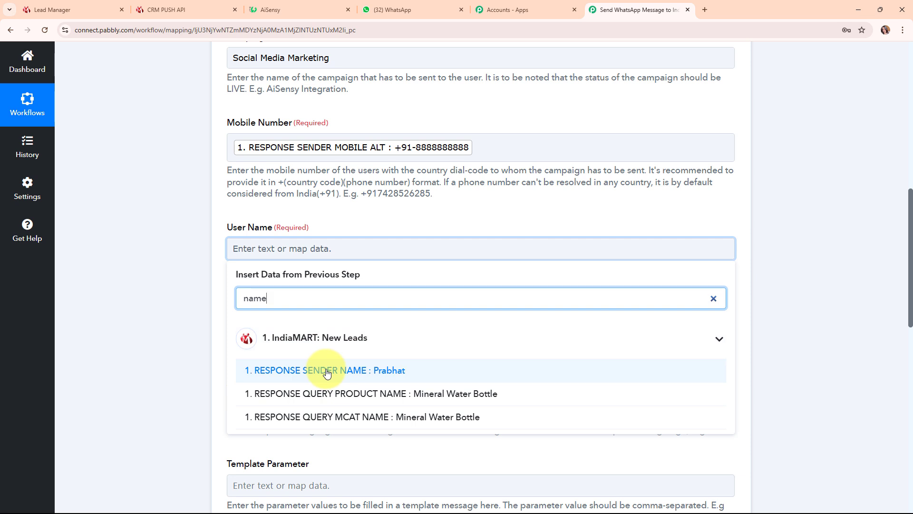
click(327, 374)
click(129, 327)
scroll(465, 352, down, 3)
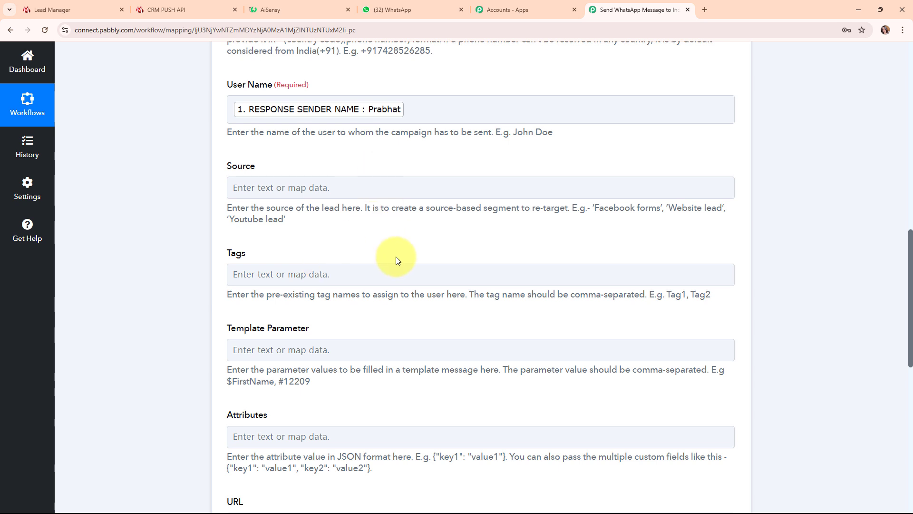
scroll(397, 259, down, 1)
scroll(398, 259, down, 2)
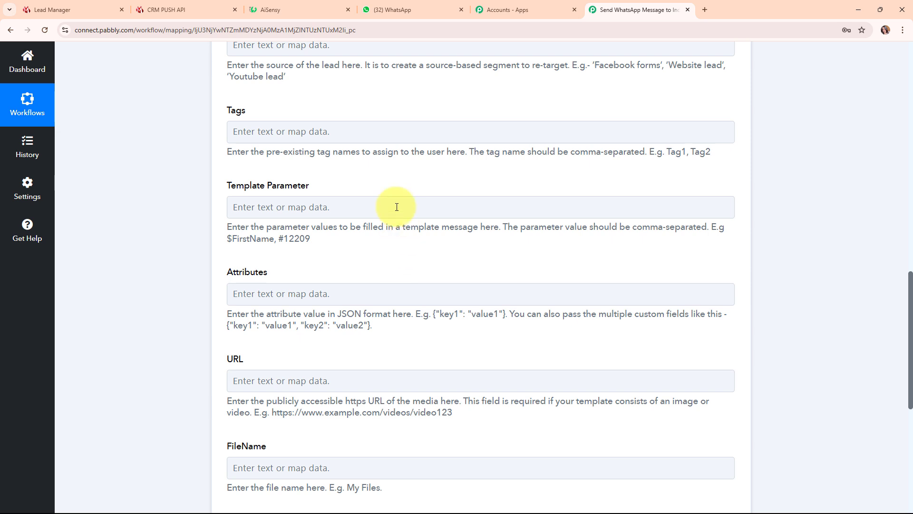
click(251, 211)
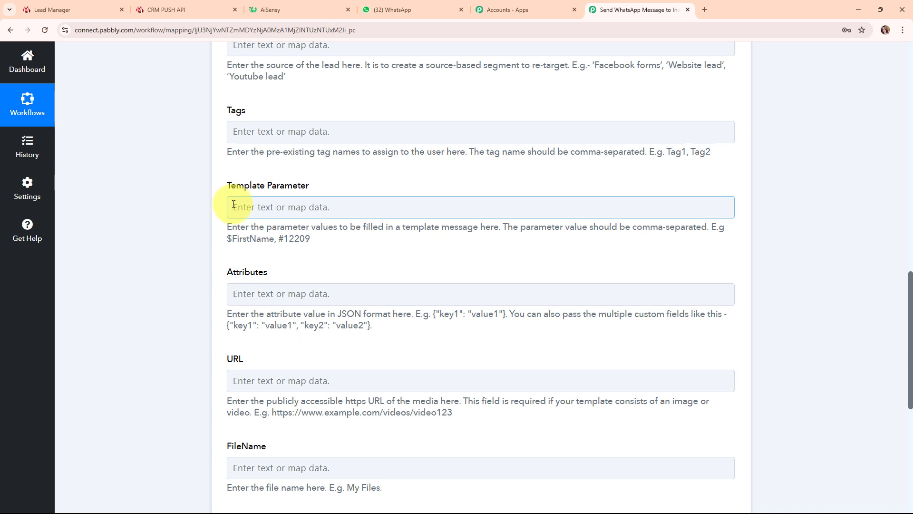
Map RESPONSE SENDER NAME into Template Parameter so the greeting uses the lead's name.
click(233, 204)
click(286, 255)
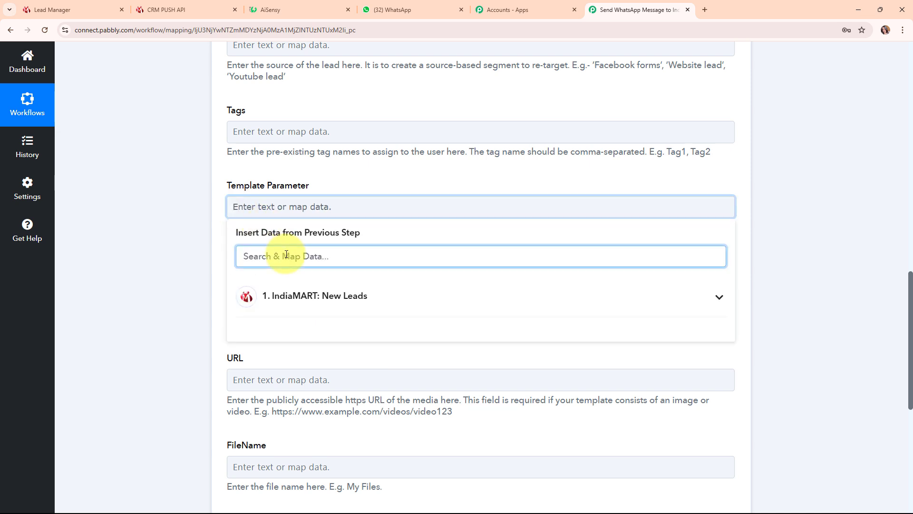
text(nam)
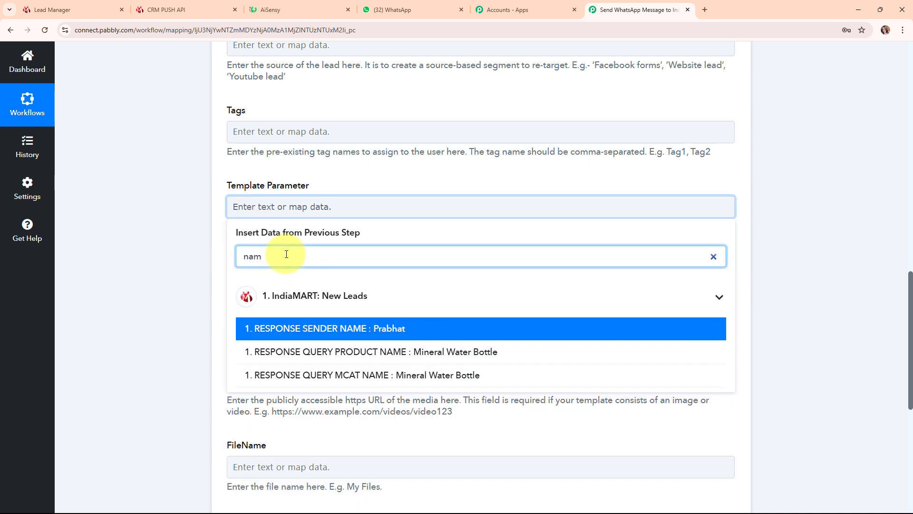
click(306, 328)
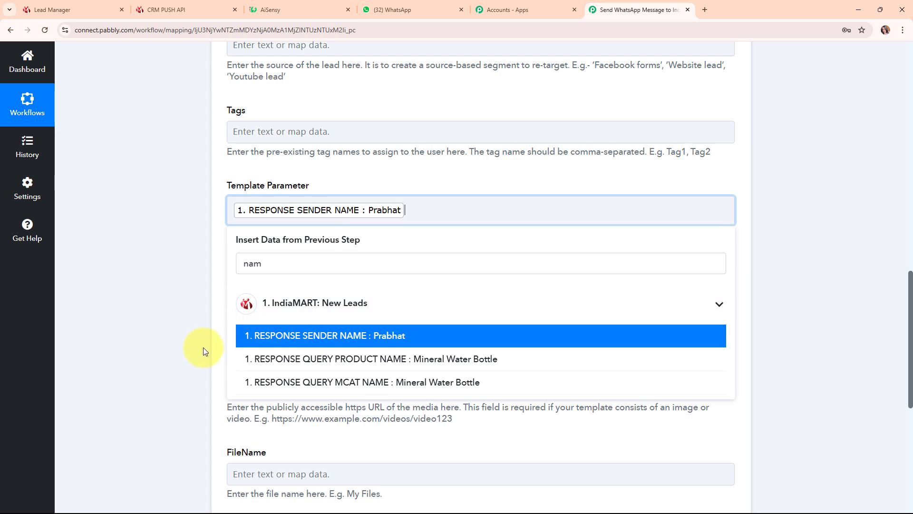
click(203, 351)
scroll(406, 365, down, 2)
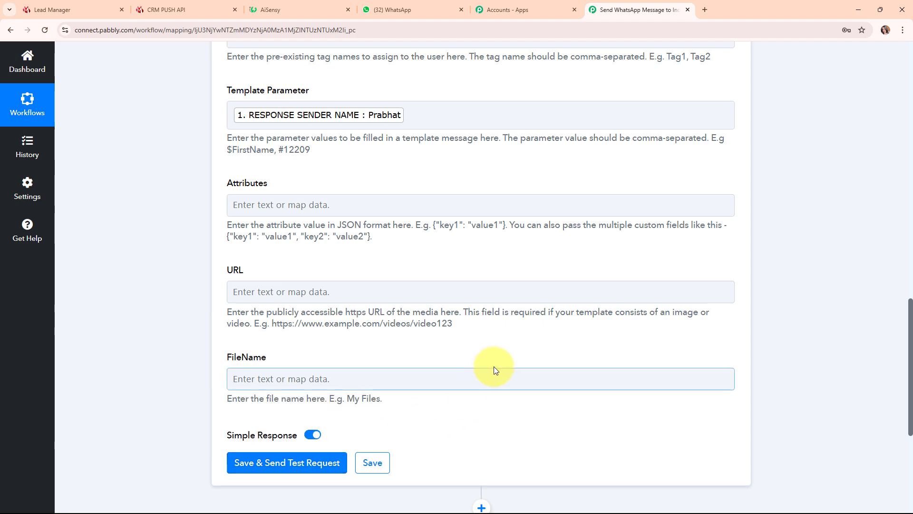
scroll(494, 370, up, 7)
scroll(493, 366, up, 3)
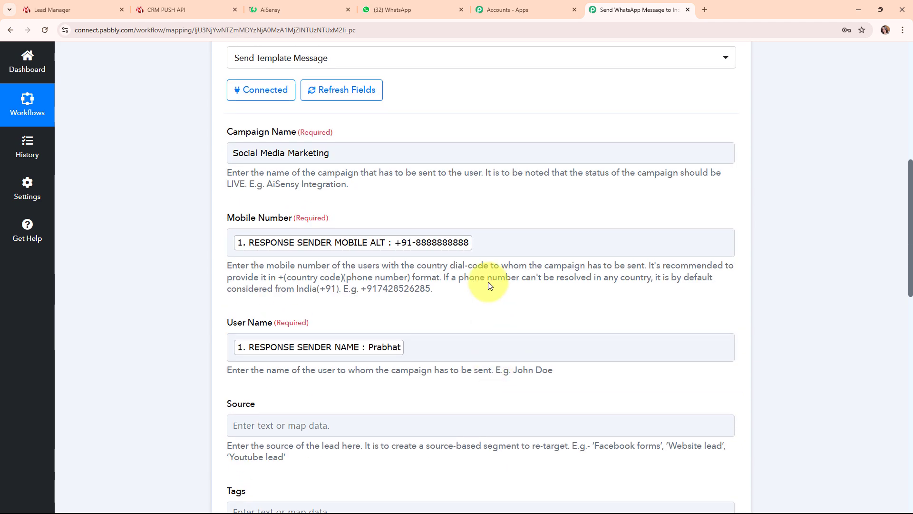
Replace the mapped Mobile Number with a pasted fixed test phone number.
click(482, 244)
key(BackSpace)
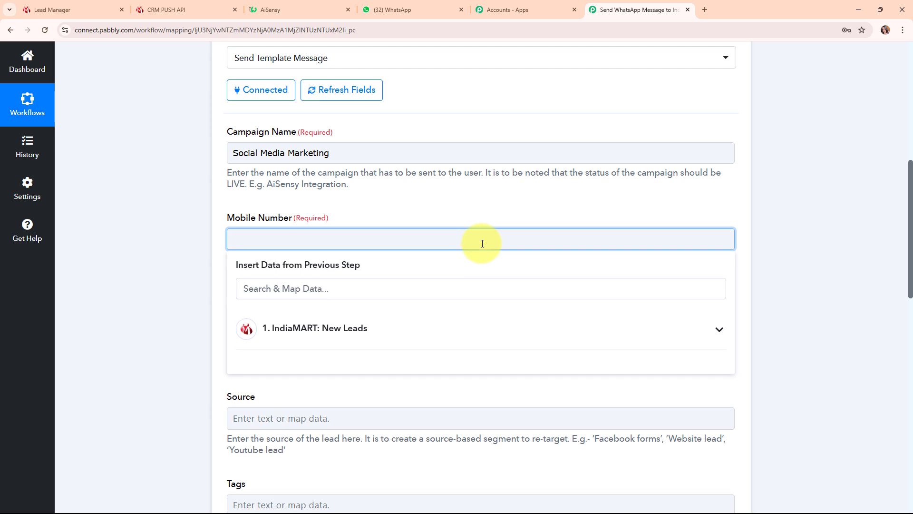
key(ctrl+v)
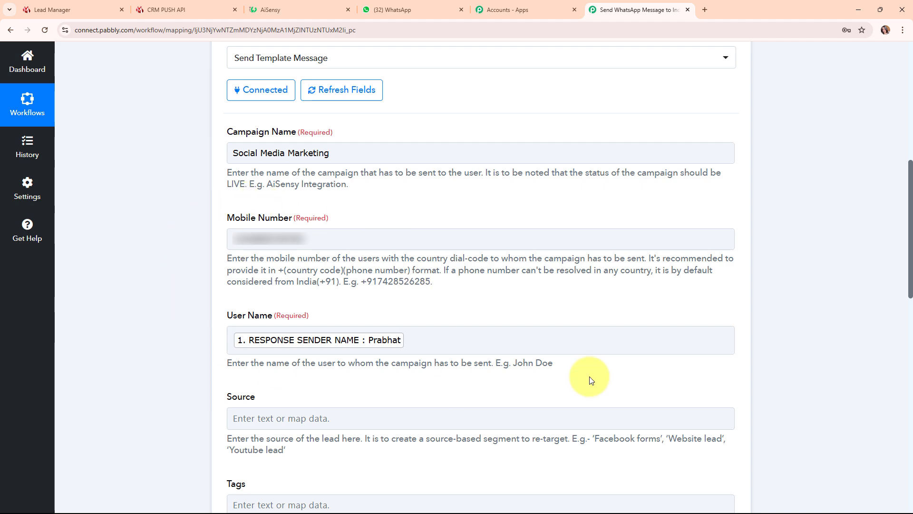
Save and send a test request, confirm the AiSensy greeting reached WhatsApp, and return to Pabbly.
scroll(758, 333, down, 10)
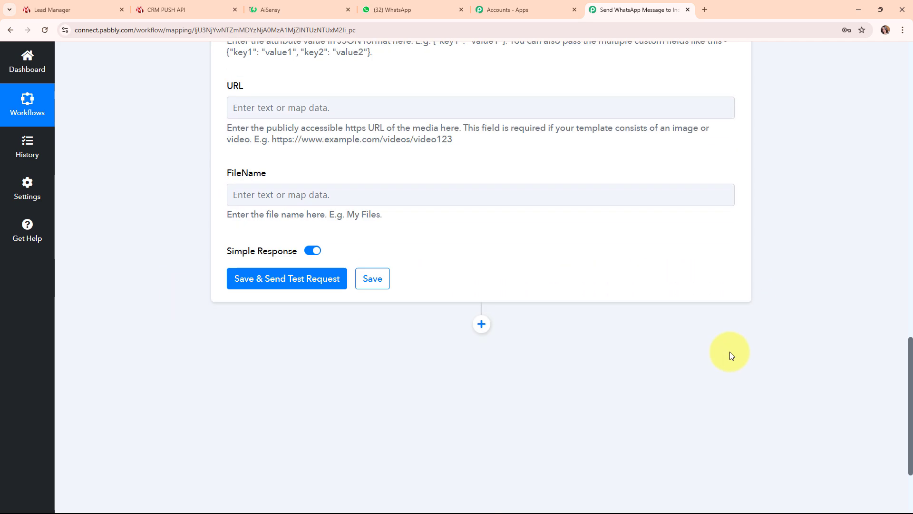
click(290, 265)
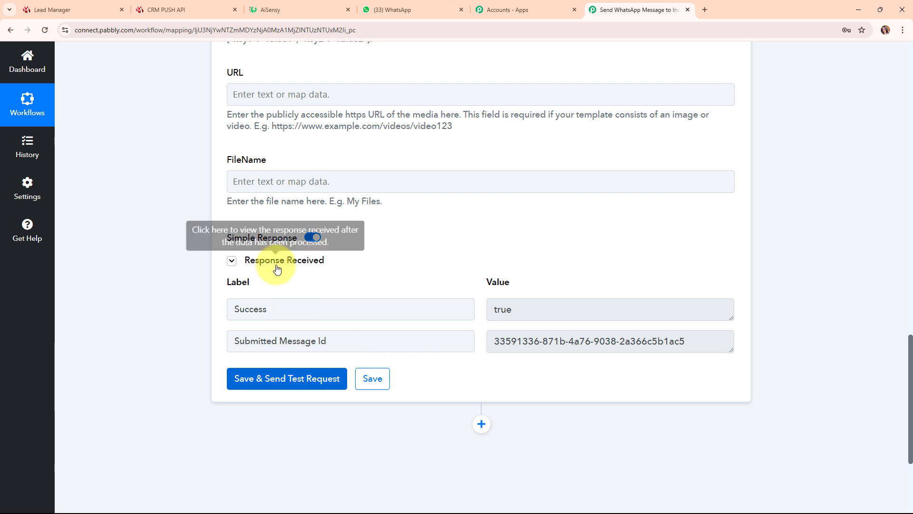
click(390, 9)
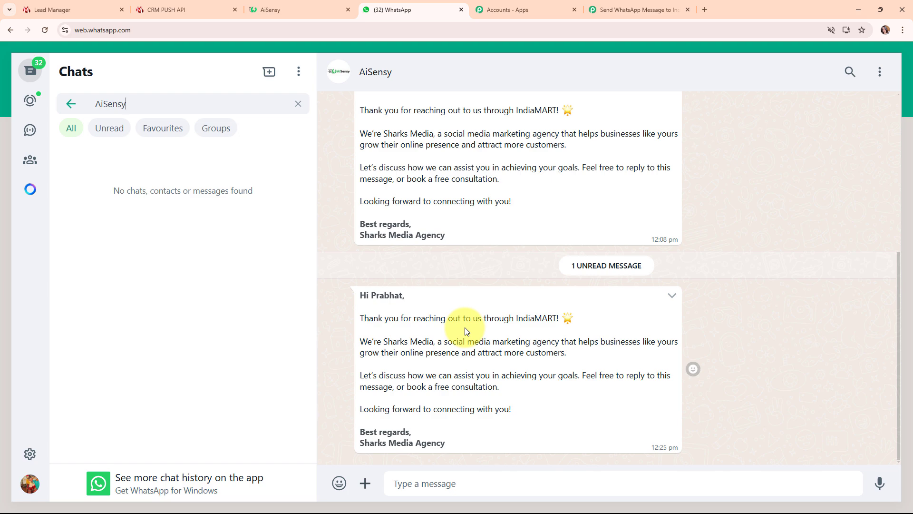
click(646, 4)
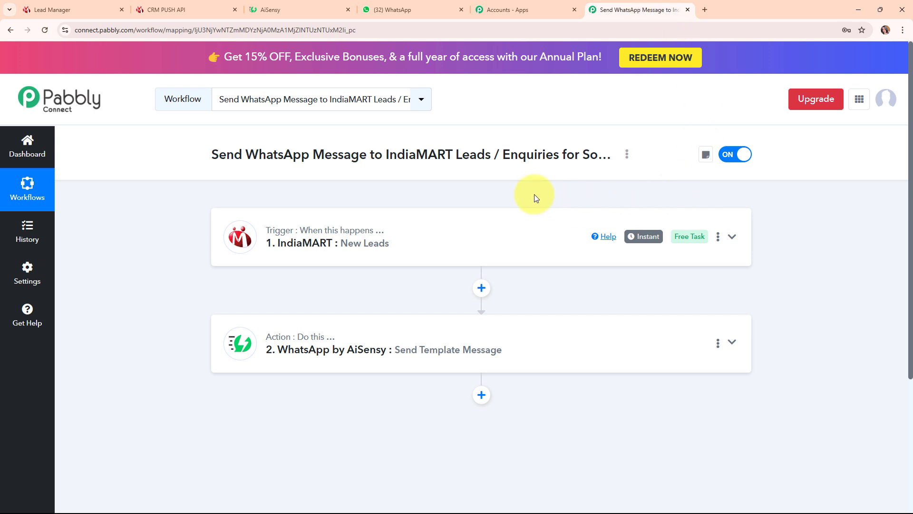